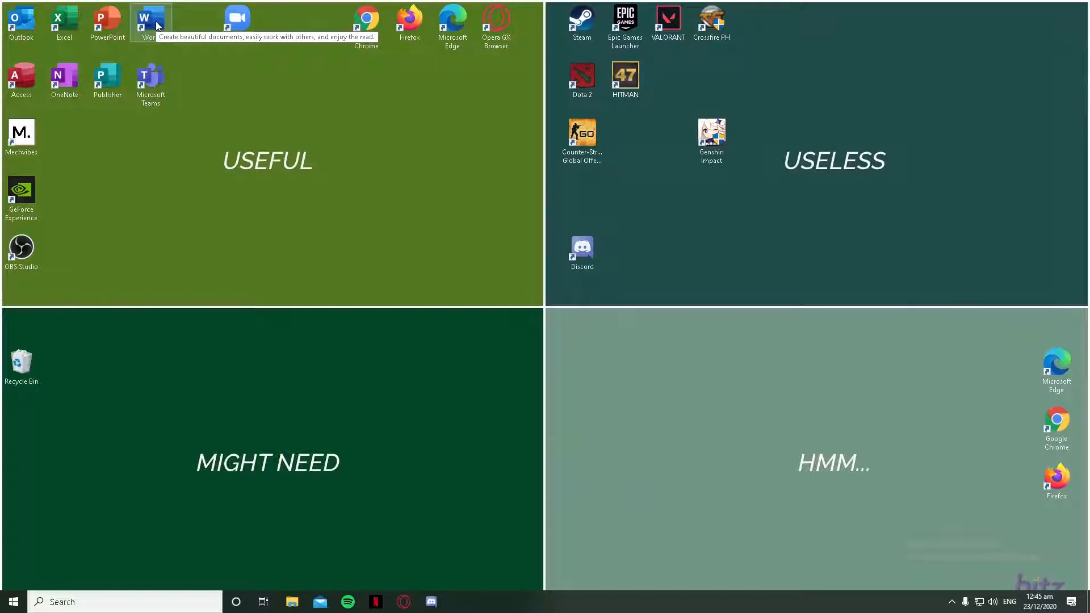
Step: Launch Word and create a new blank document
right_click(427, 149)
left_click(464, 178)
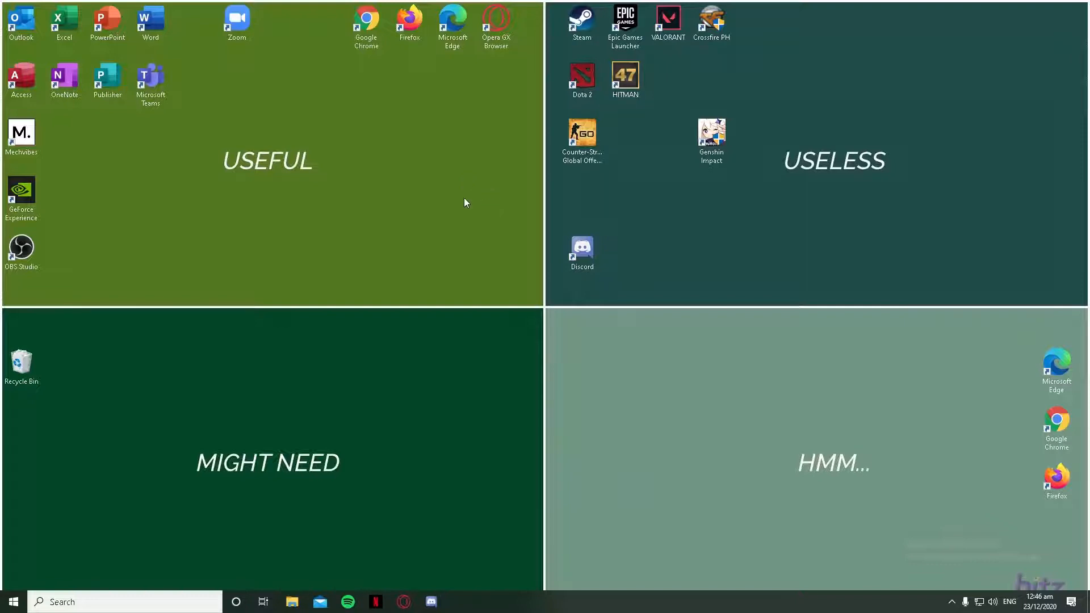
double_click(160, 26)
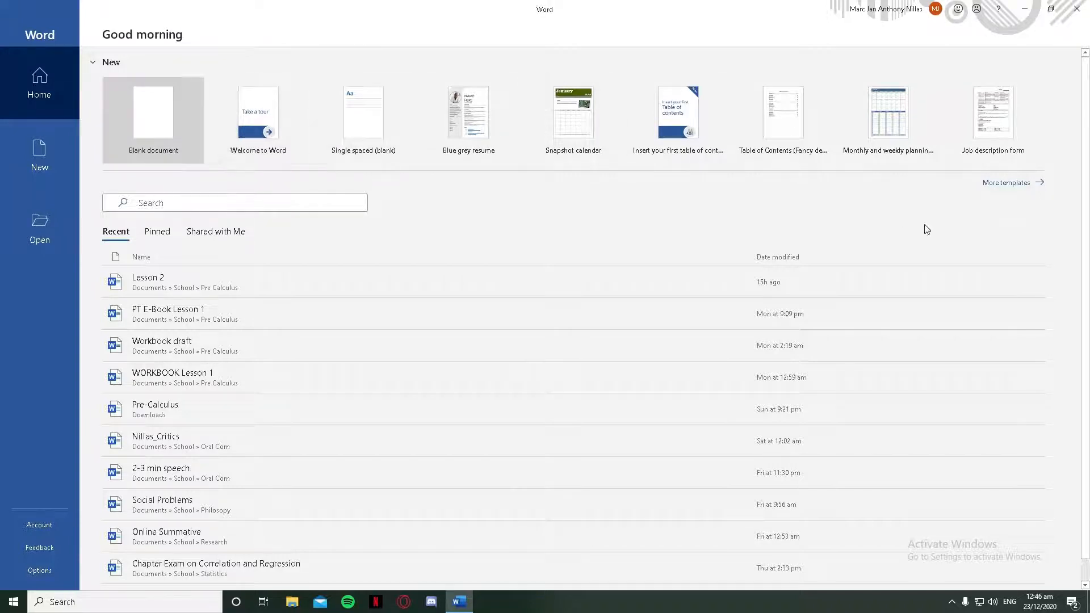
left_click(1007, 183)
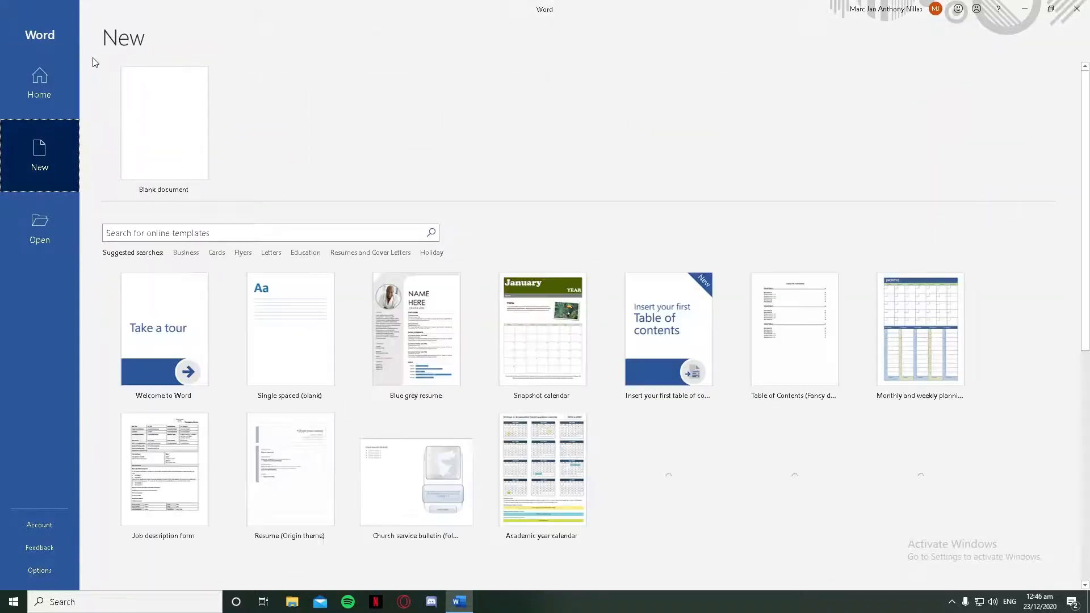
left_click(61, 67)
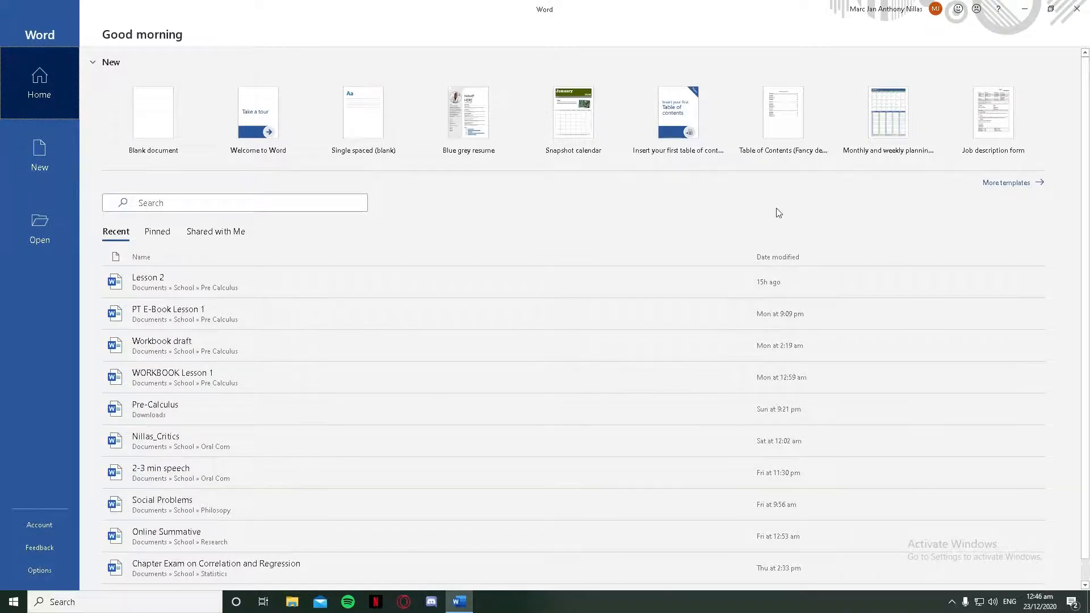
left_click(149, 122)
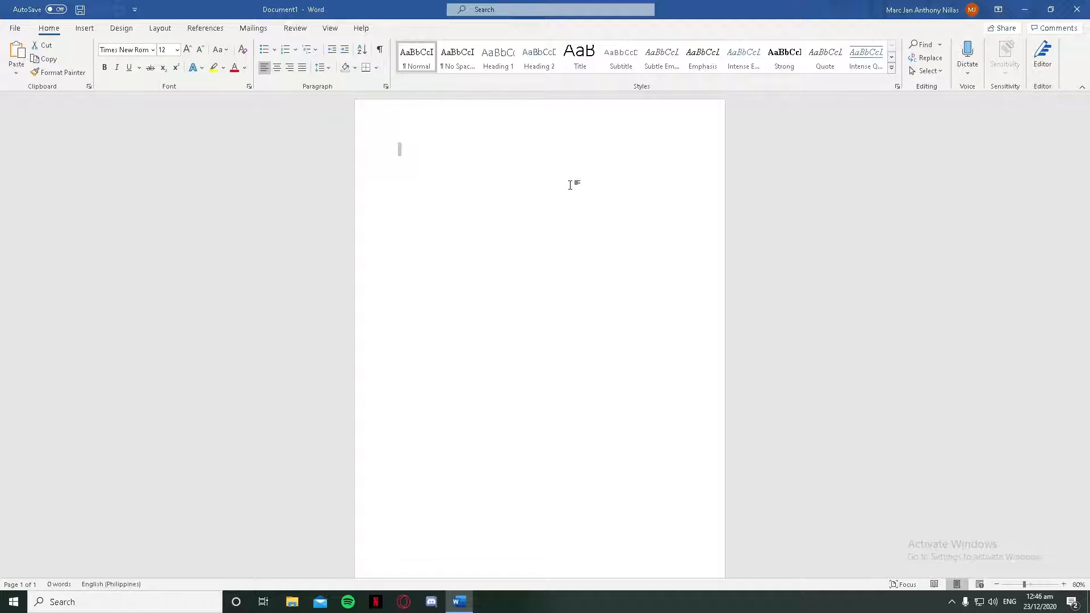
Step: Write a first line reading "Hello my name is" followed by the author's first name
type("Hello ")
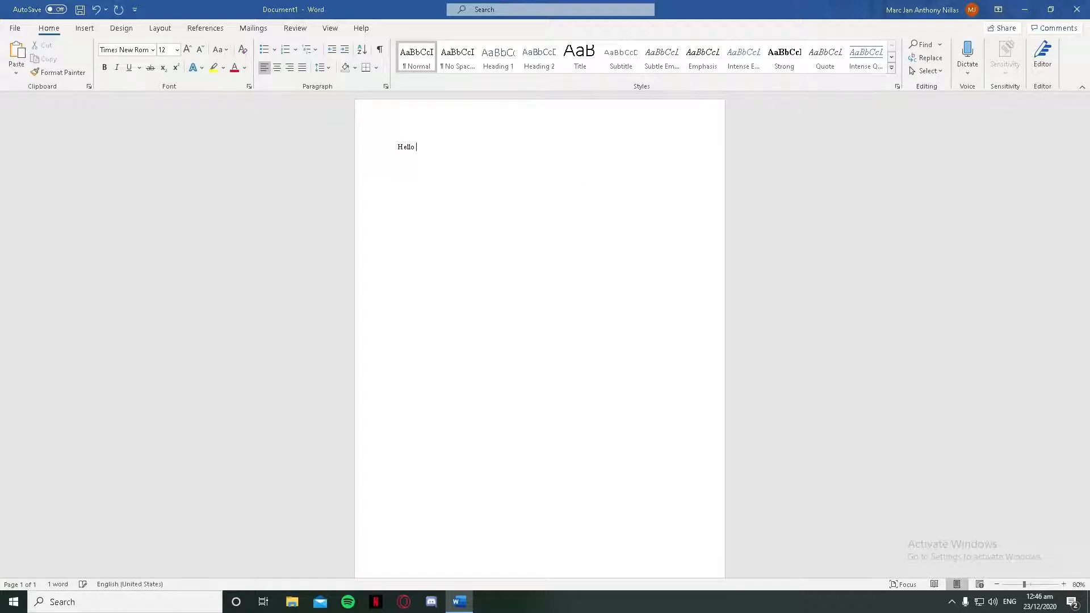
type("my name is MArc")
key("BackSpace")
key("BackSpace")
key("BackSpace")
type("arc")
key("Return")
Step: Write the second line "How are your guys doing today" and start a new line below it
type("How are")
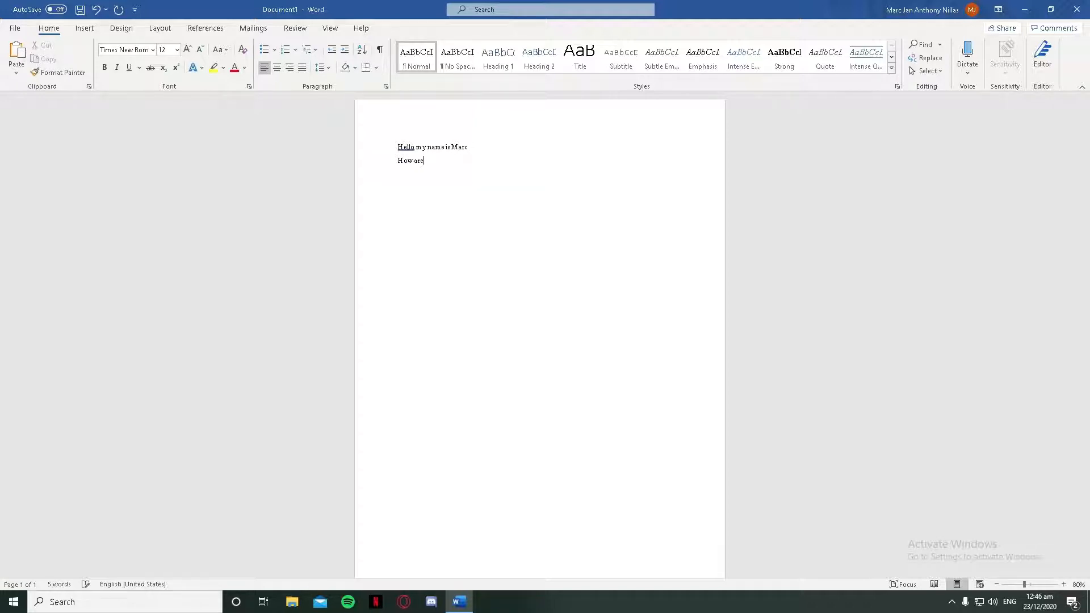
type(" your guys going")
key("BackSpace")
key("BackSpace")
key("BackSpace")
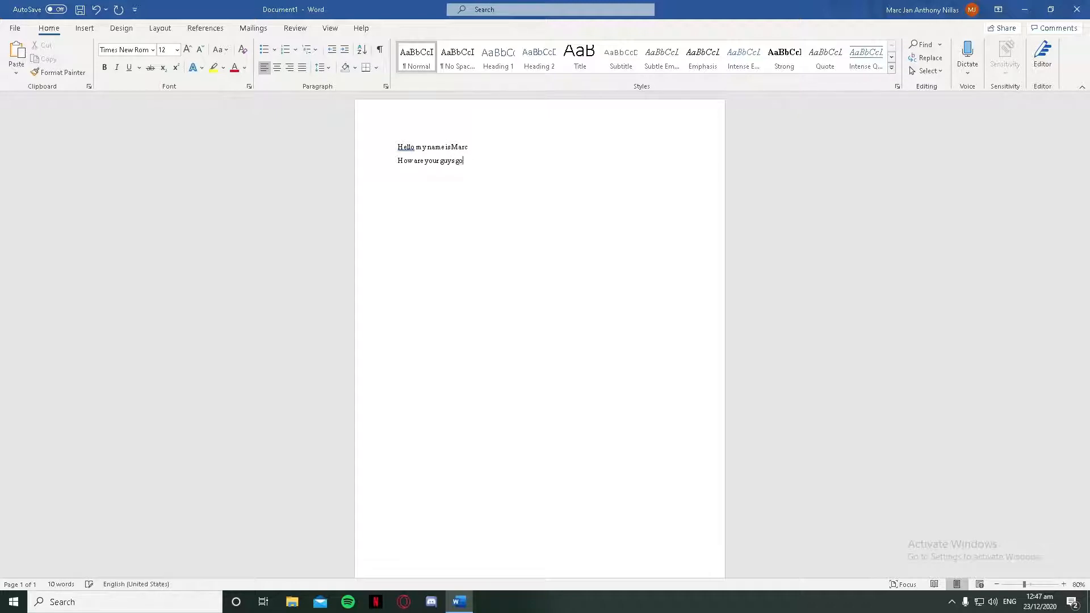
key("BackSpace")
type("doing")
key("BackSpace")
key("BackSpace")
type("ng today")
key("Return")
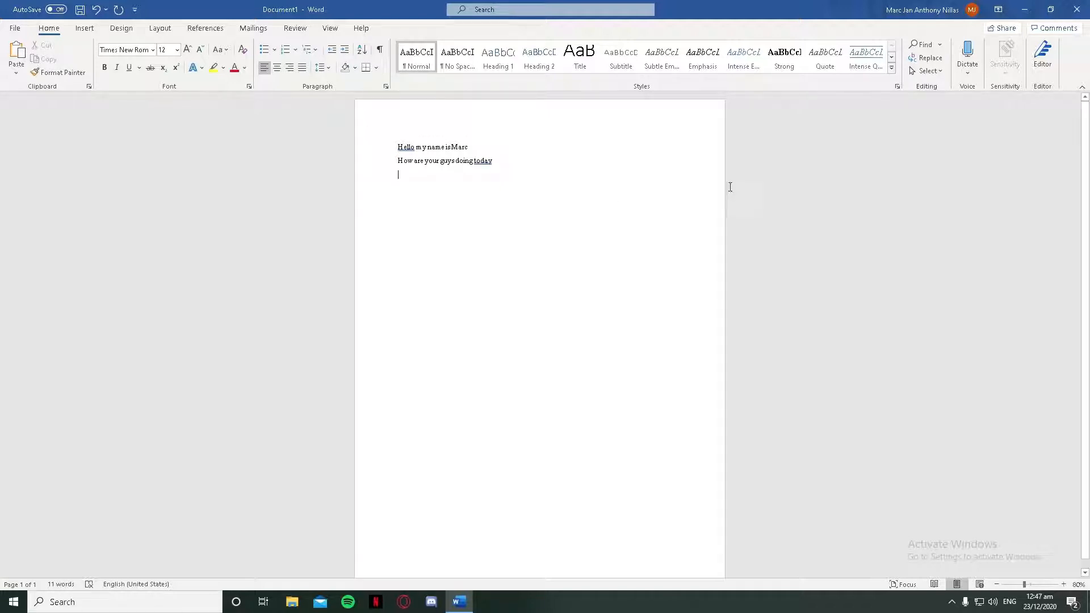
Step: Dictate a third line introducing the author by first name and asking "how are you doing today", and correct the spelling of the dictated name
left_click(972, 54)
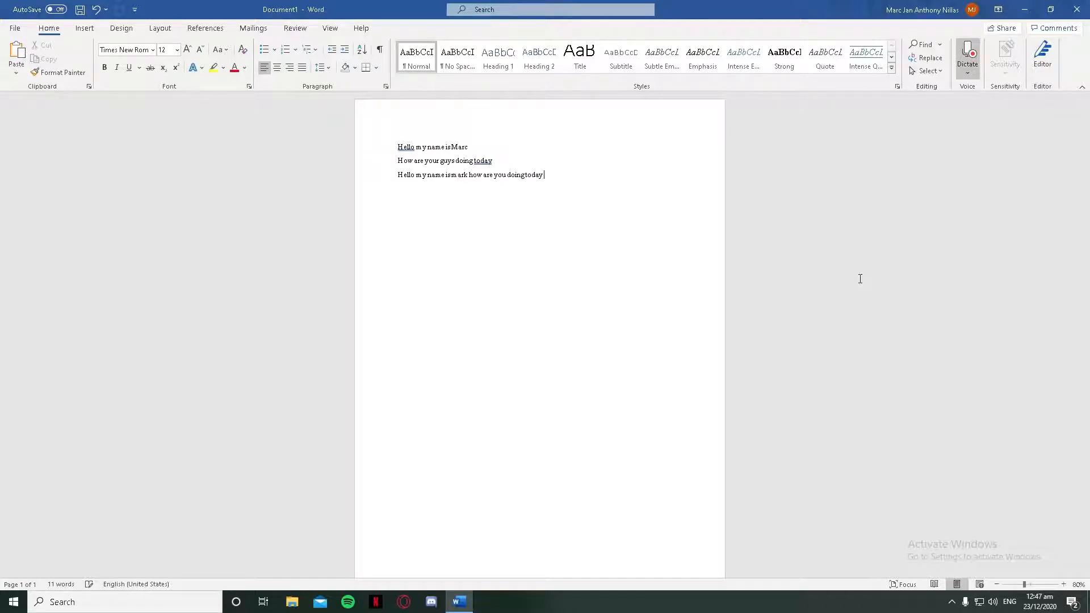
left_click(961, 47)
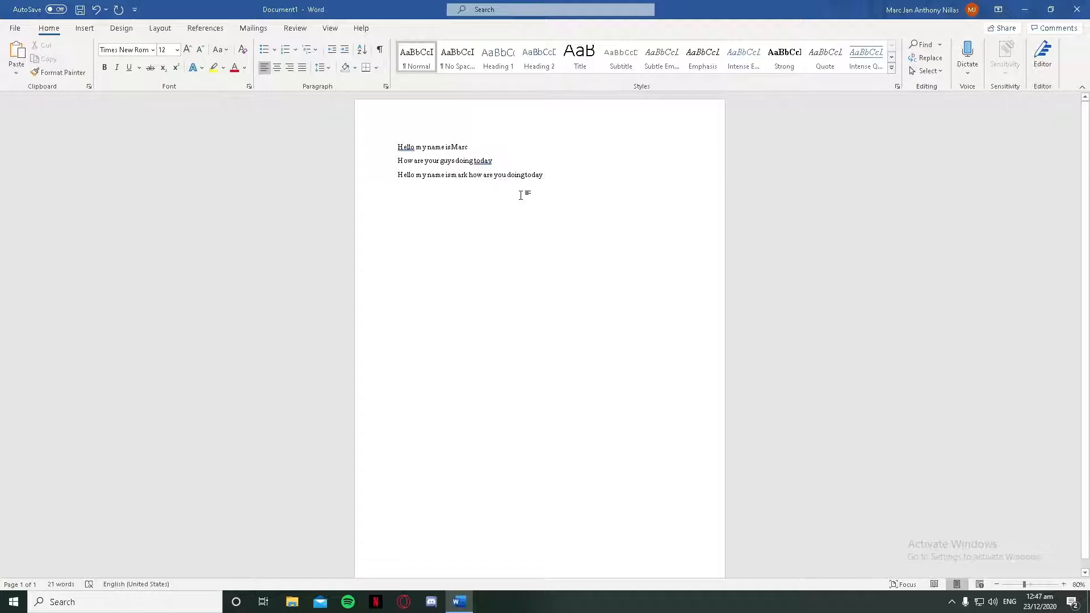
left_click(471, 182)
key("Right")
key("BackSpace")
key("BackSpace")
key("BackSpace")
key("BackSpace")
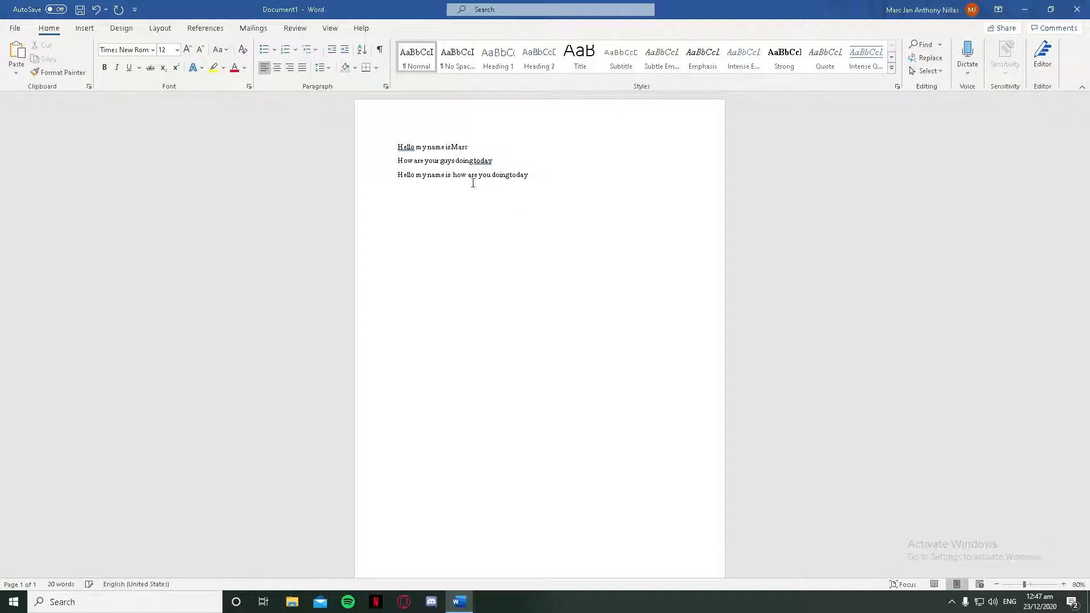
type("Marc")
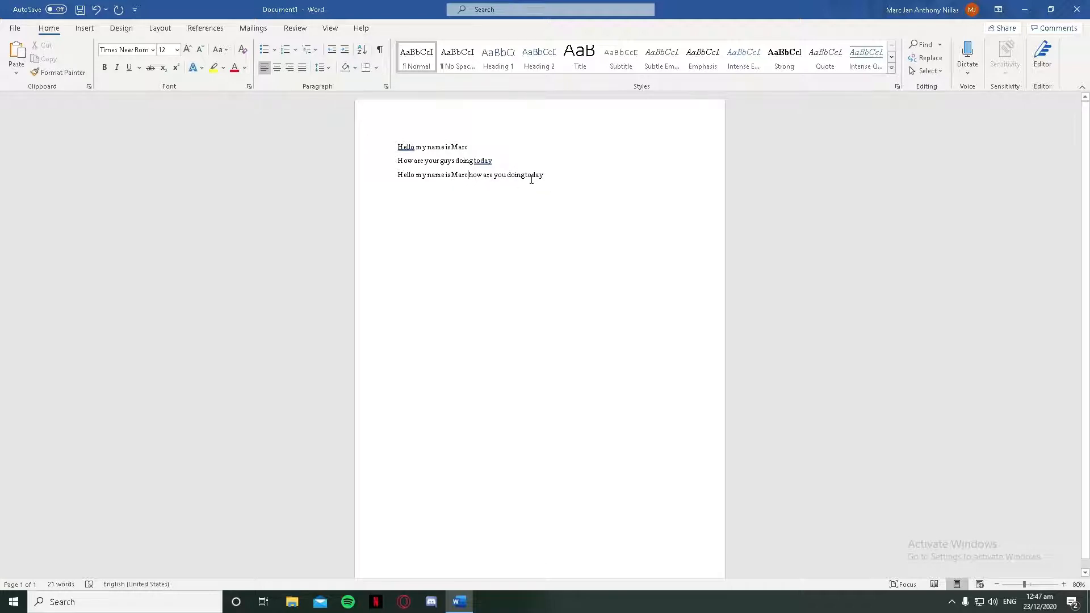
Step: Fix the spacing and end period of "doing today." in the third line, and add the author's surname to the first line
left_click(526, 177)
key("BackSpace")
type("Nilas")
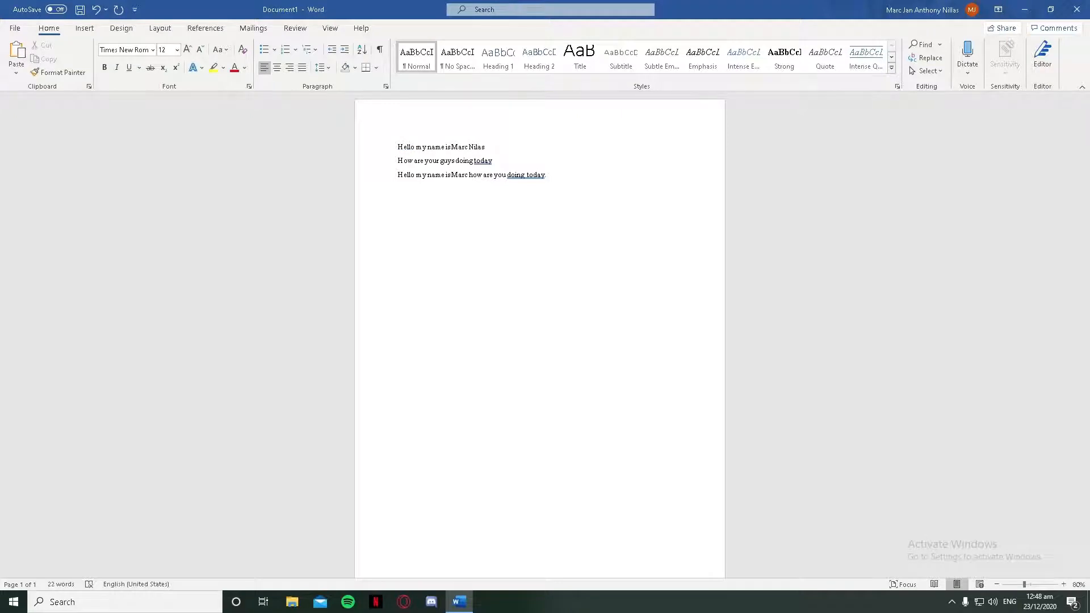
key("BackSpace")
key("BackSpace")
type("las")
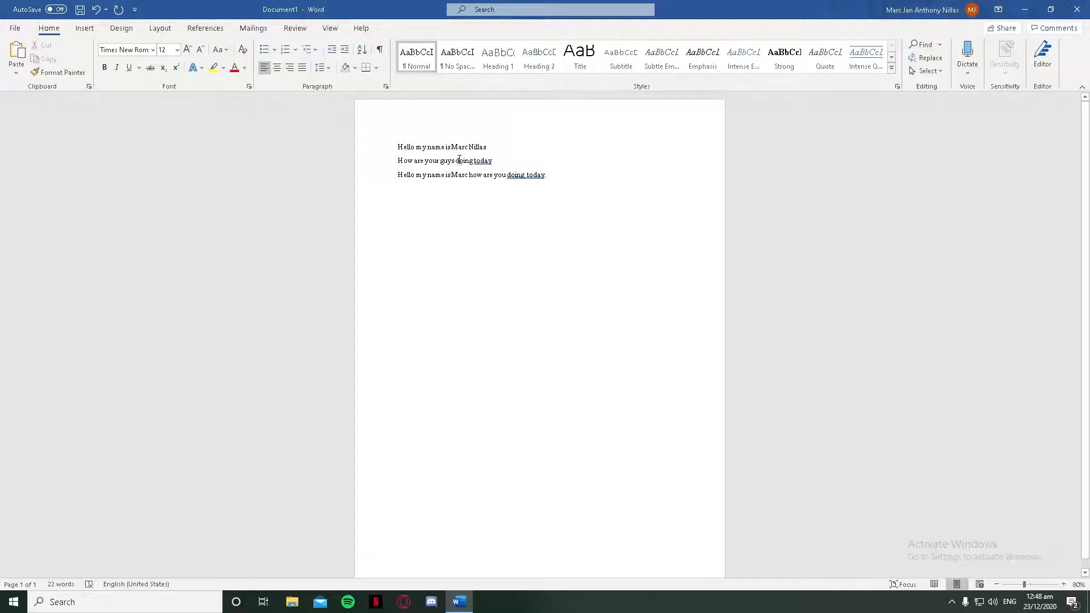
Step: Make the full name in the first line bold, italic and underlined, and set its font to Calibri (Body)
left_click_drag(448, 148, 489, 153)
left_click(485, 151)
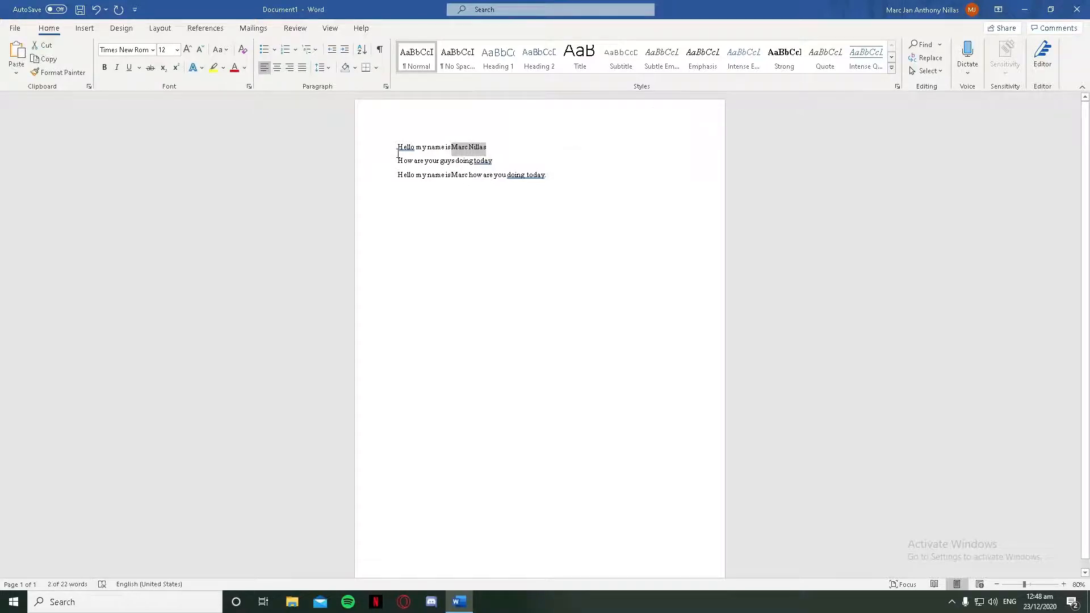
left_click(104, 68)
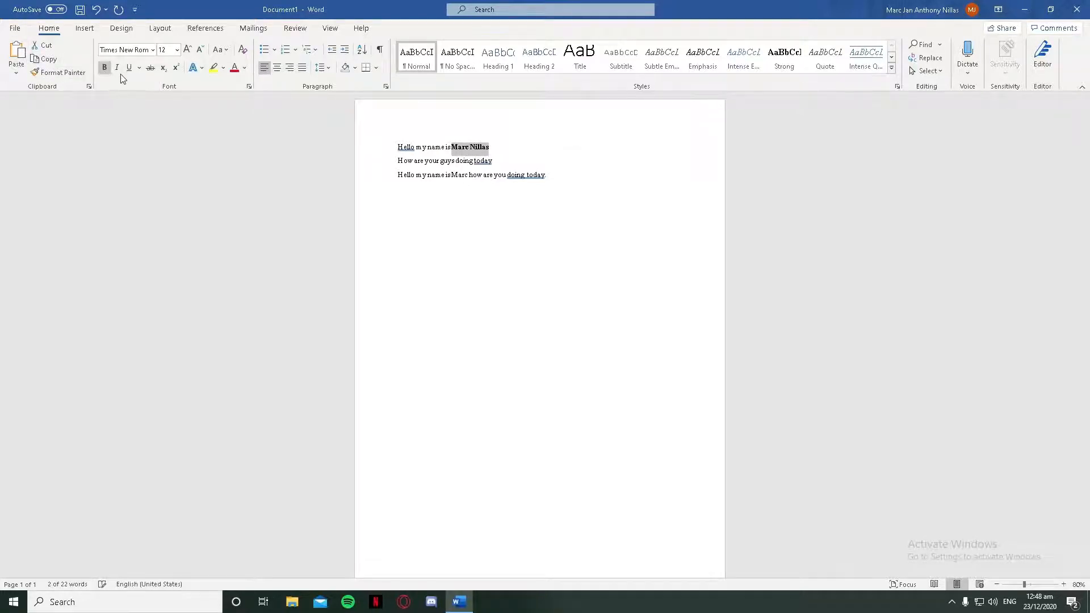
left_click(118, 68)
left_click(129, 67)
left_click(153, 51)
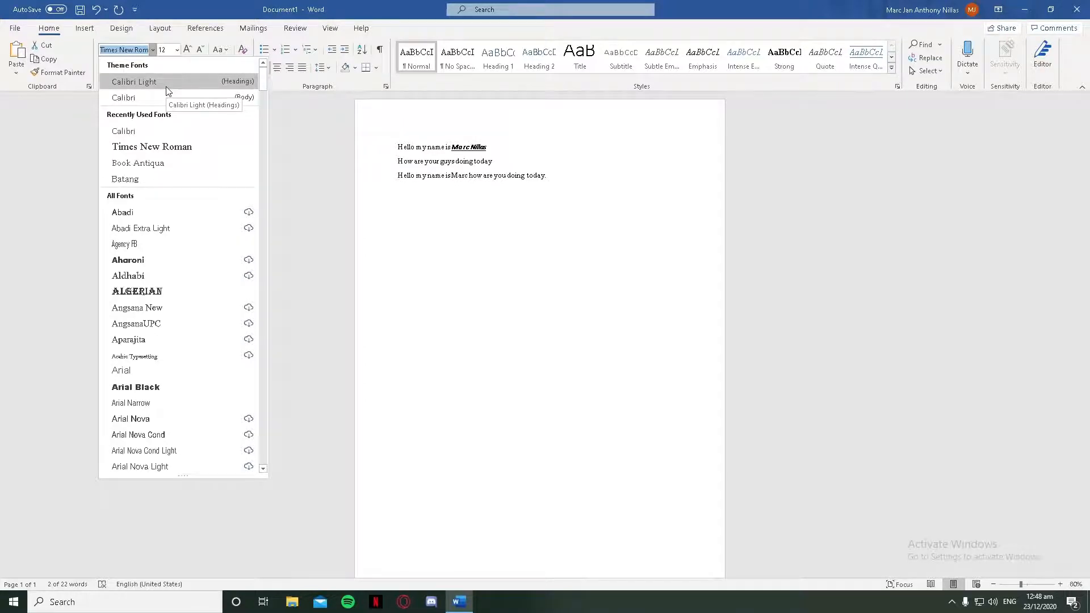
left_click(141, 94)
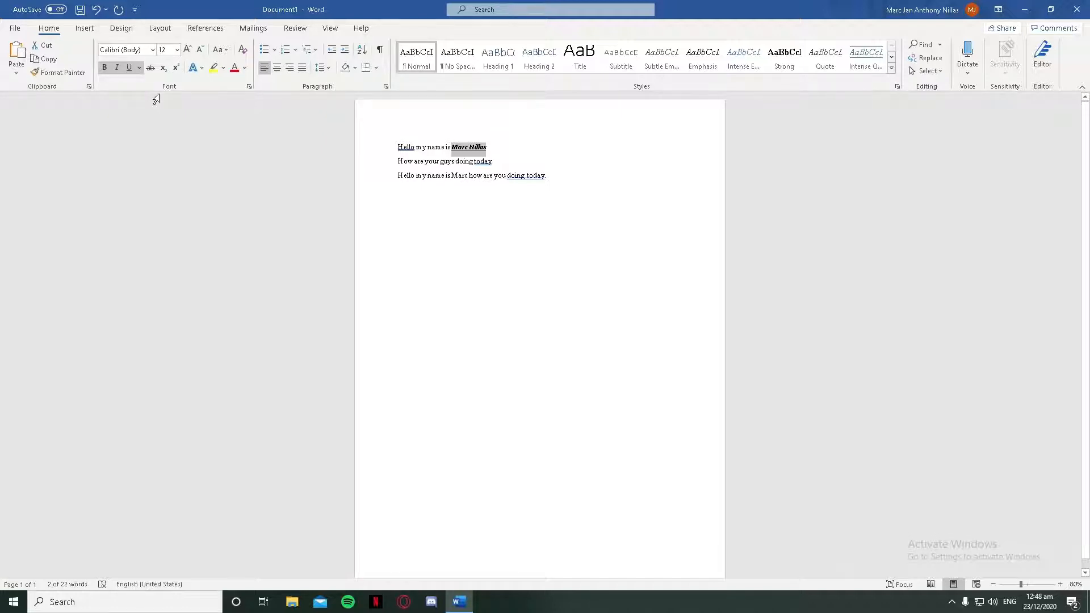
left_click(234, 69)
left_click(244, 68)
left_click(252, 138)
left_click(290, 138)
left_click(244, 67)
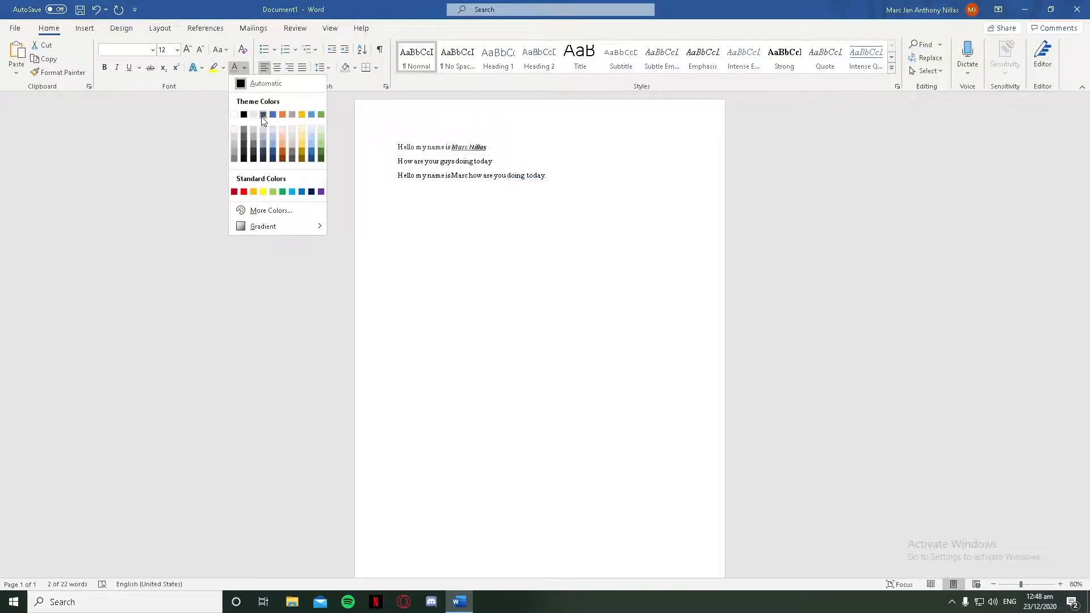
left_click(243, 191)
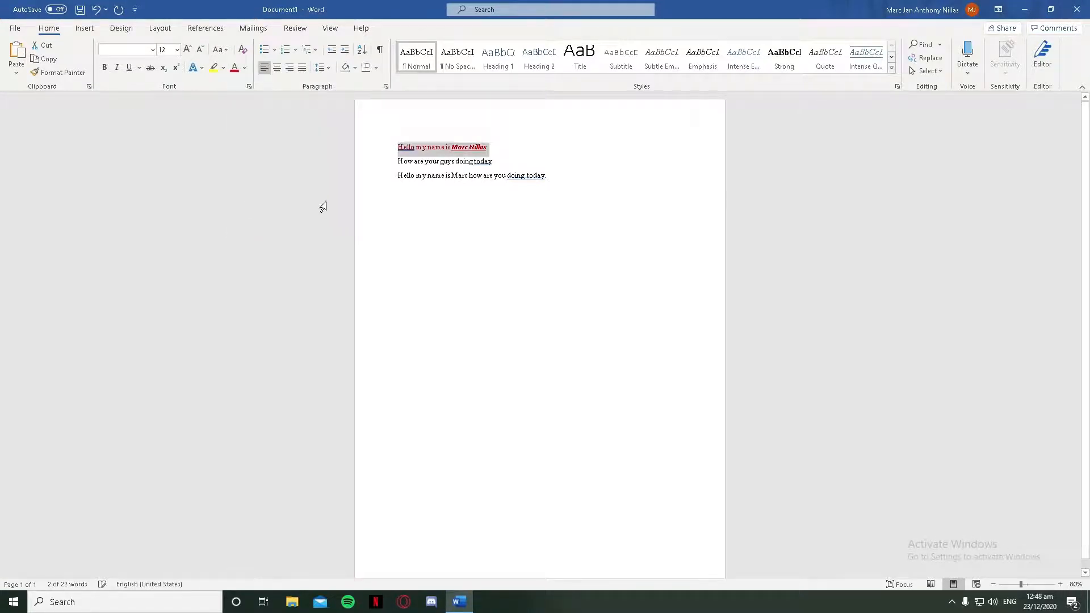
left_click(399, 139)
key("ctrl+z")
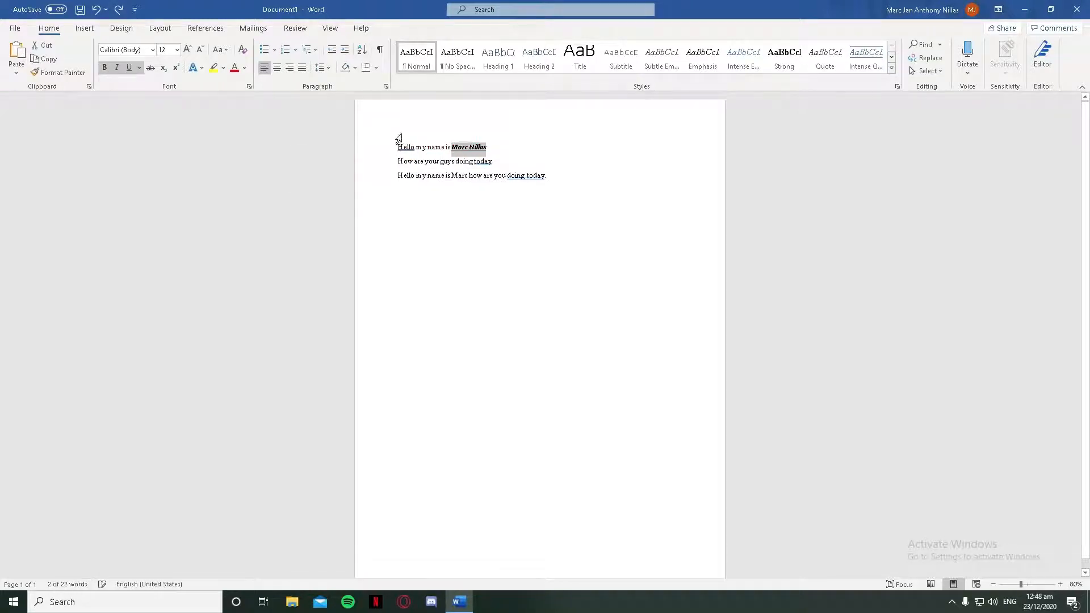
Step: Set the font color of the full name in the first line to red
left_click(319, 127)
left_click(456, 151)
left_click_drag(454, 153, 496, 154)
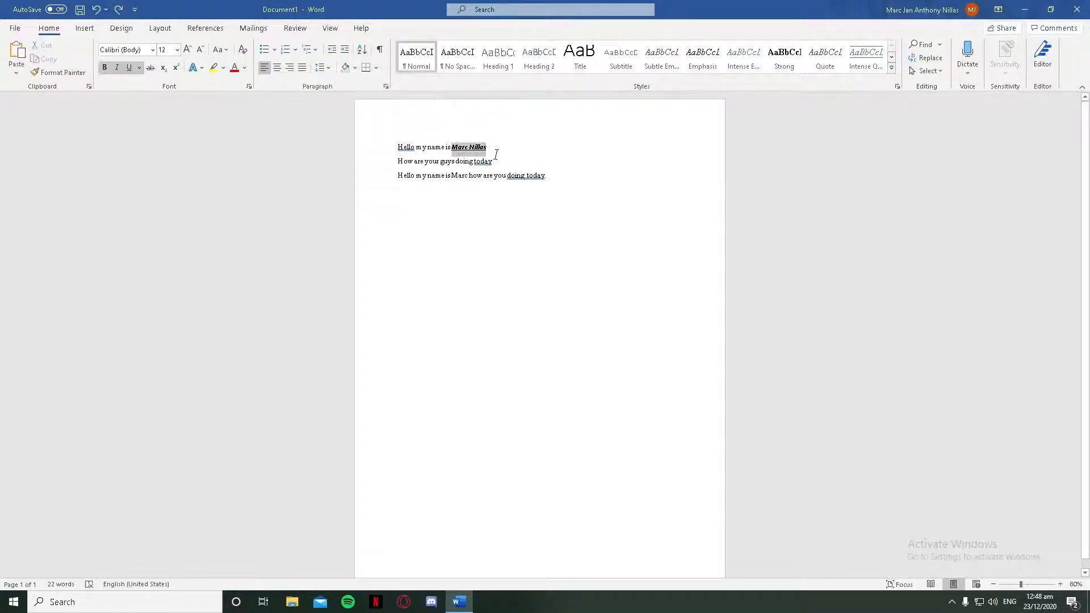
left_click(549, 130)
left_click(205, 154)
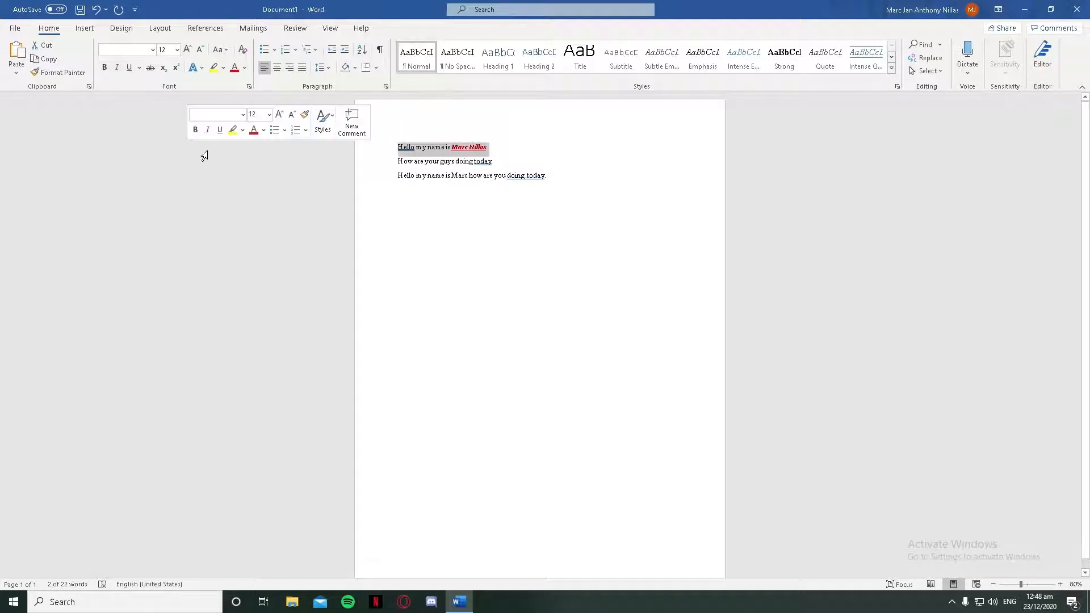
left_click(318, 177)
left_click(623, 285)
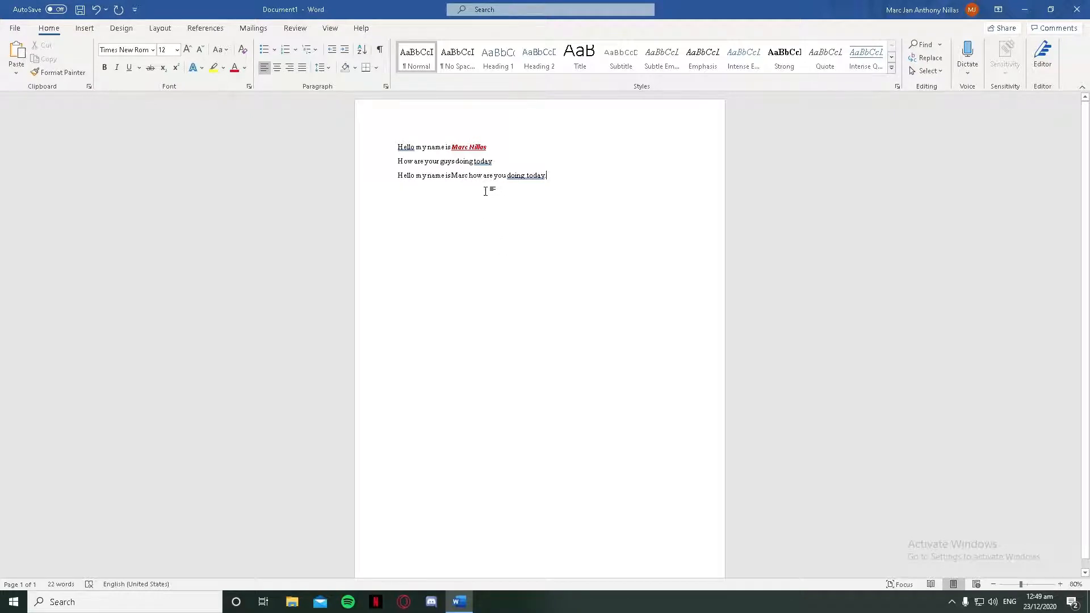
Step: Copy the formatting of the full name in the first line onto the first name in the third line with Format Painter
left_click_drag(452, 149, 487, 150)
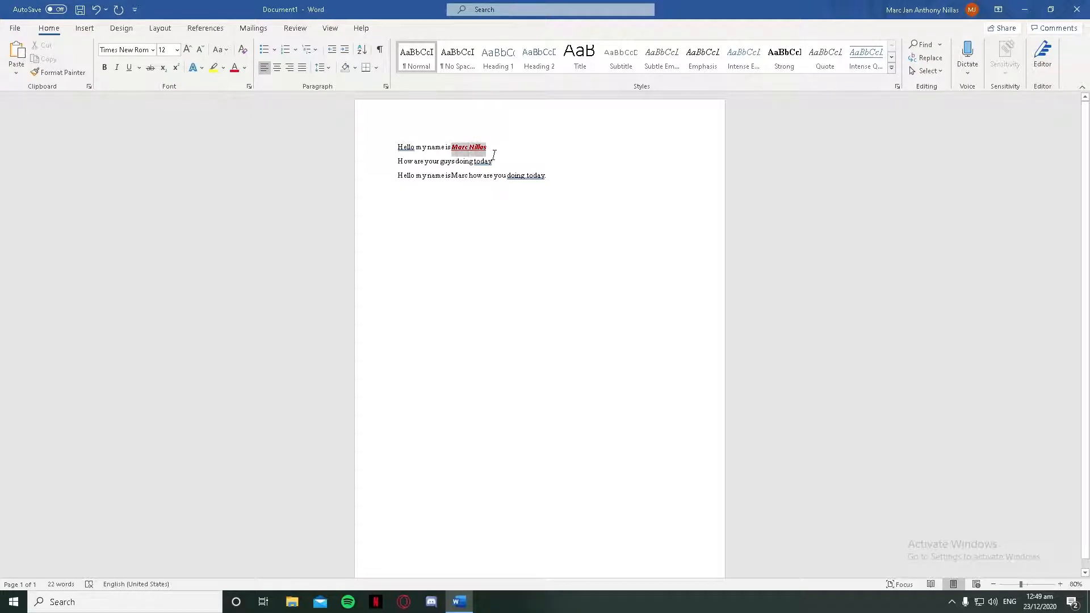
left_click(67, 73)
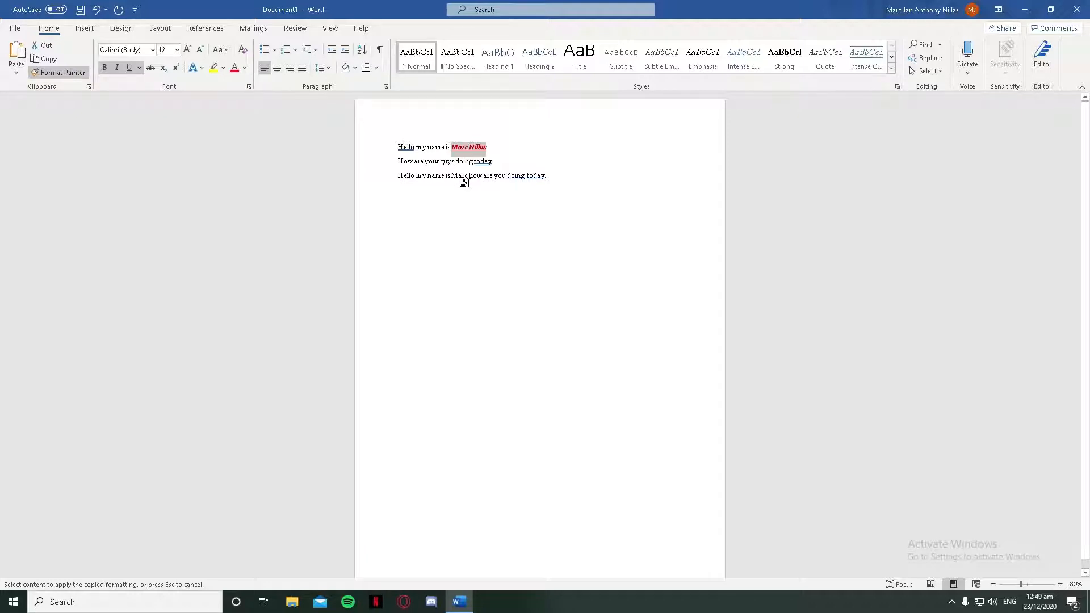
left_click_drag(464, 183, 476, 183)
left_click(562, 199)
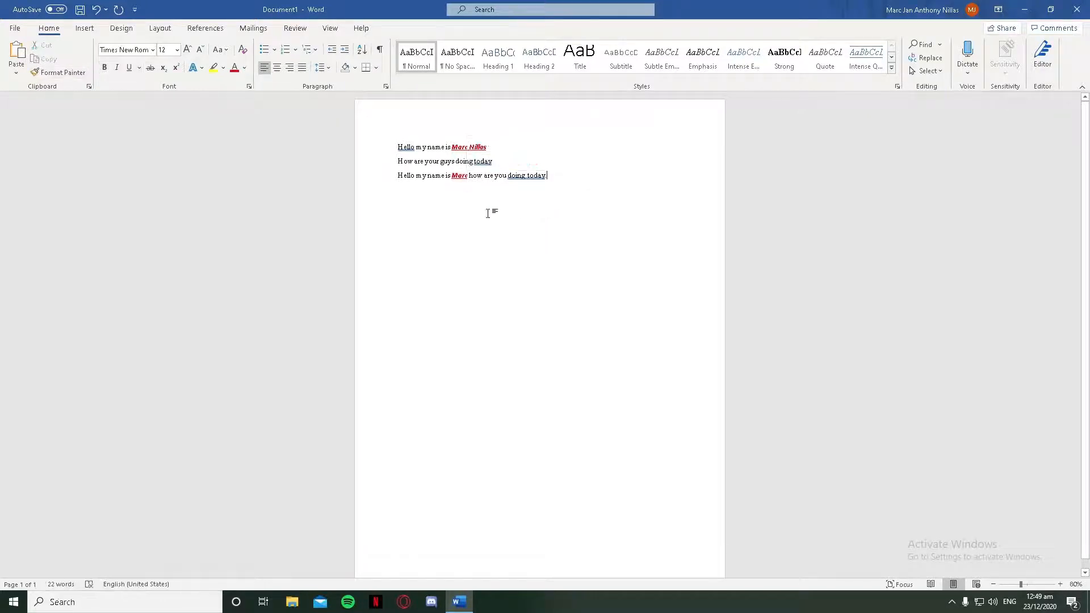
Step: Clear all formatting from the three lines of text
left_click(471, 147)
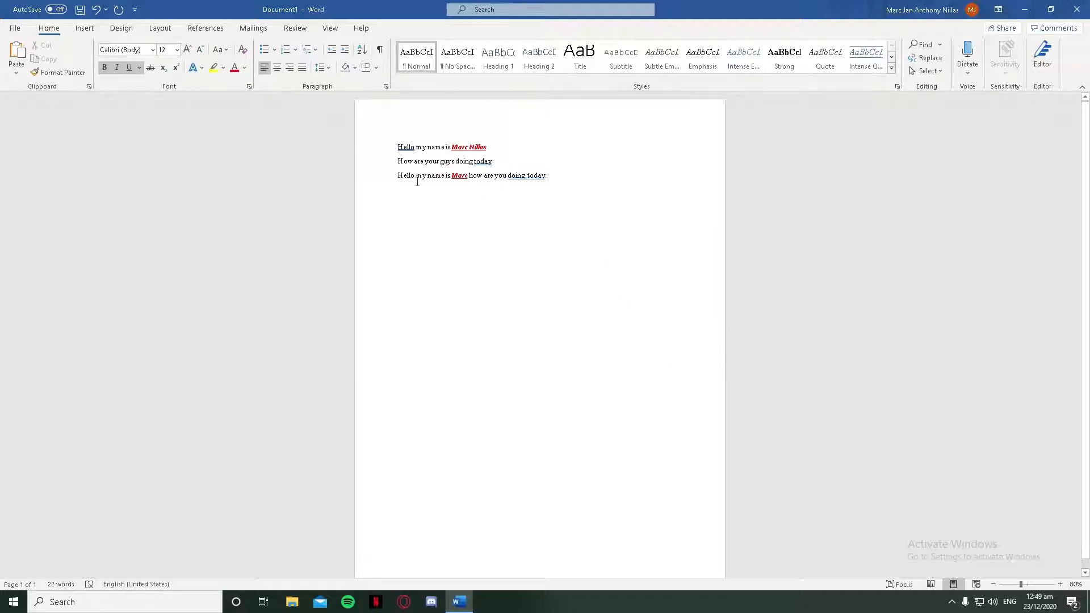
left_click_drag(397, 147, 571, 190)
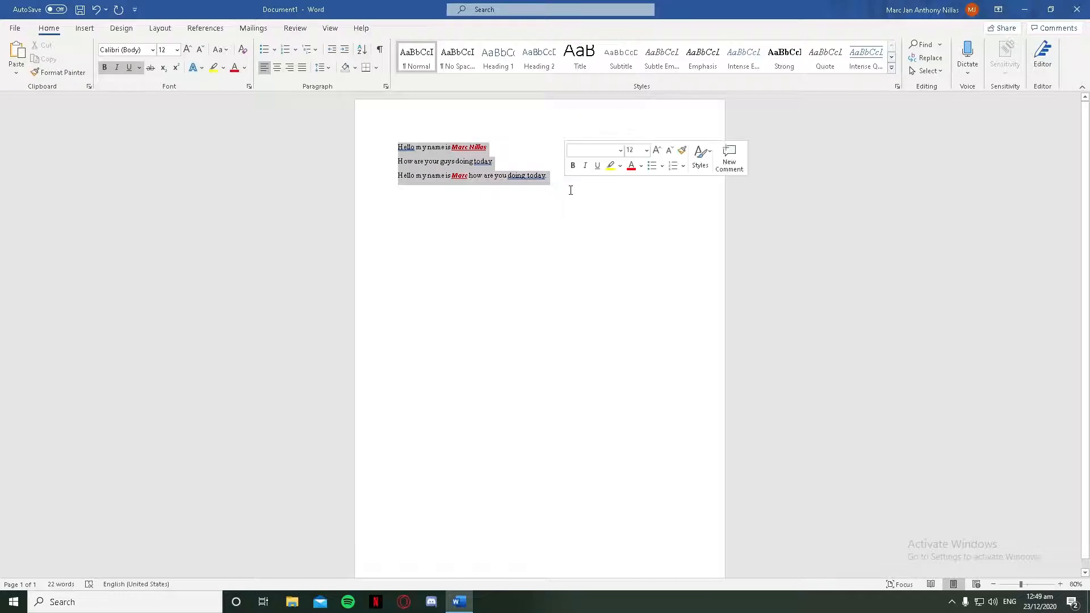
left_click(243, 51)
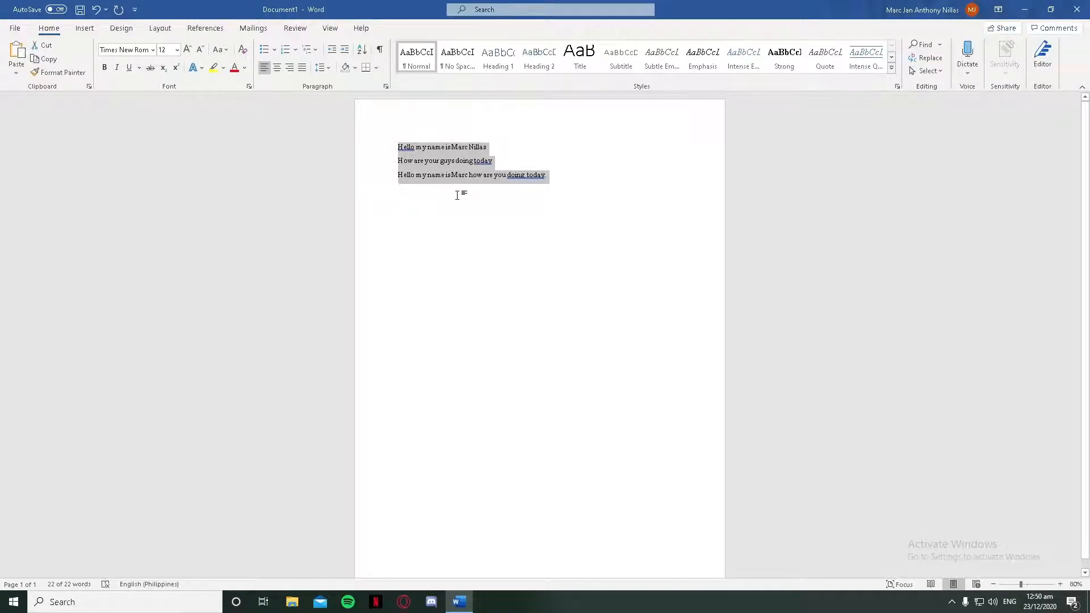
right_click(446, 163)
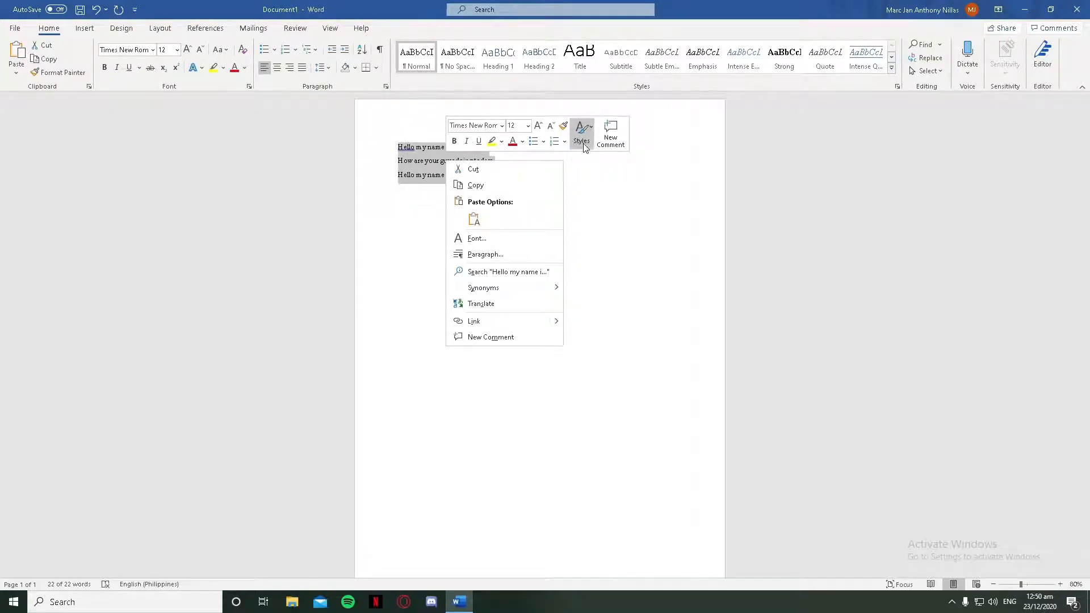
left_click(697, 203)
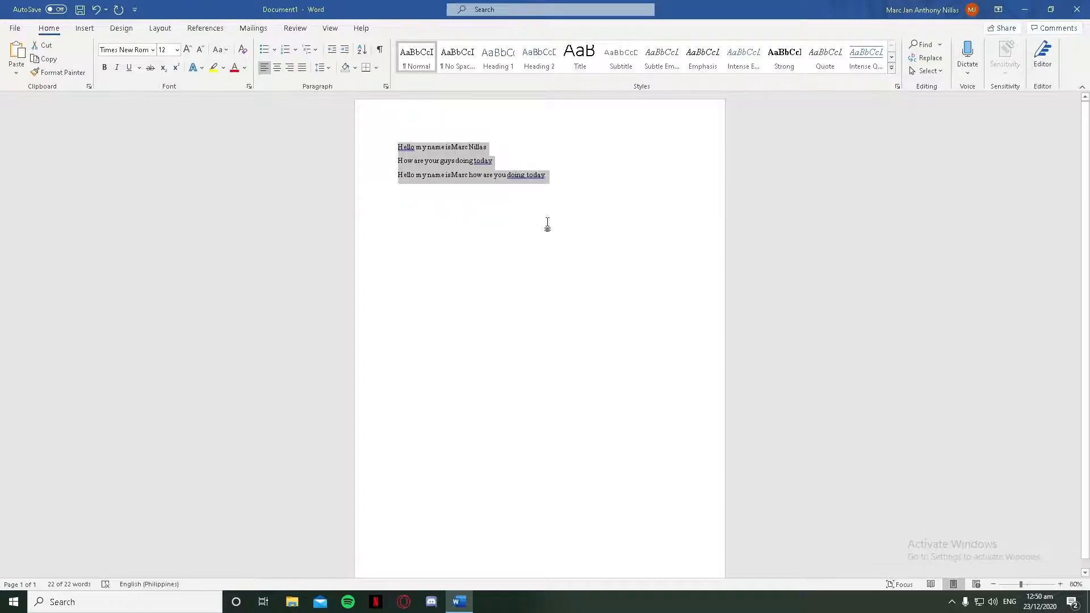
Step: Leave one blank line below the text and add the separate lines "Valorant", "Dota 2" and "Witcher"
left_click(561, 202)
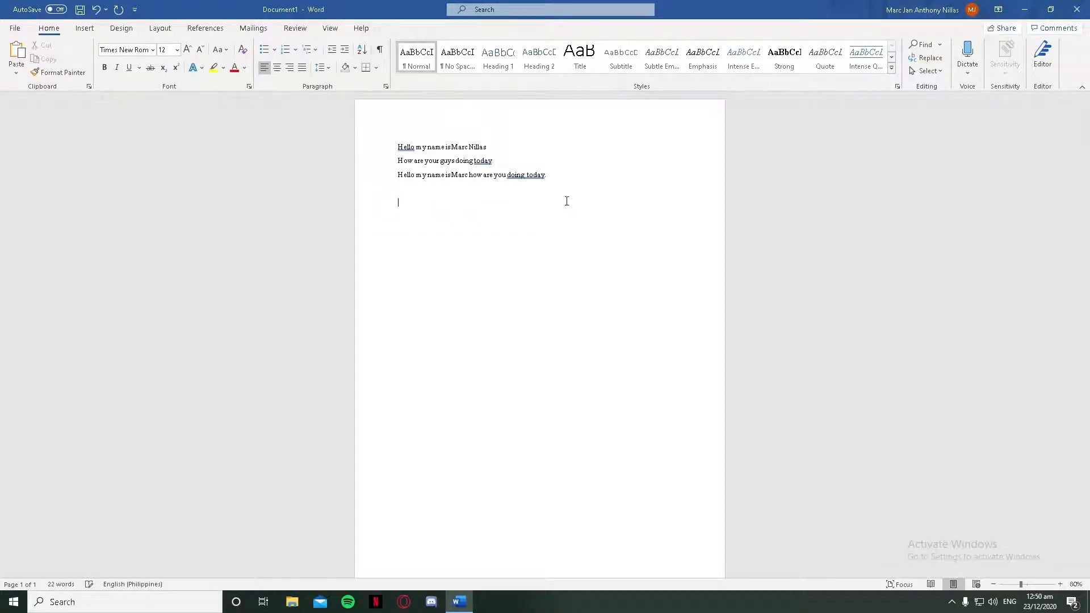
type("Valorant")
key("Return")
type("Dota 2")
type("With")
type("her")
key("Return")
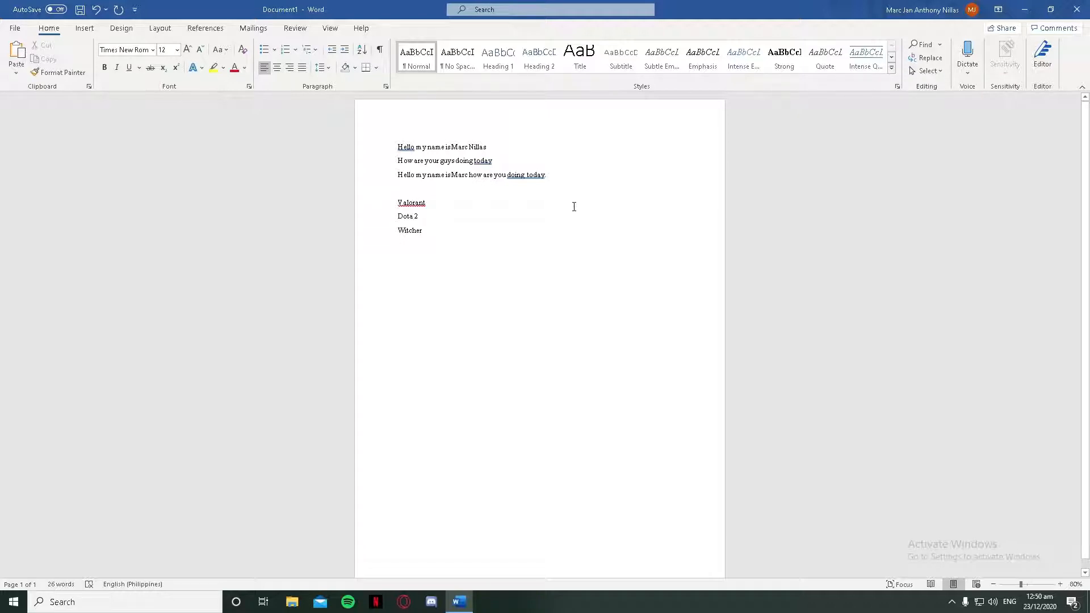
Step: Format the three game names as a bulleted list and change it to a numbered list
left_click_drag(397, 202, 436, 252)
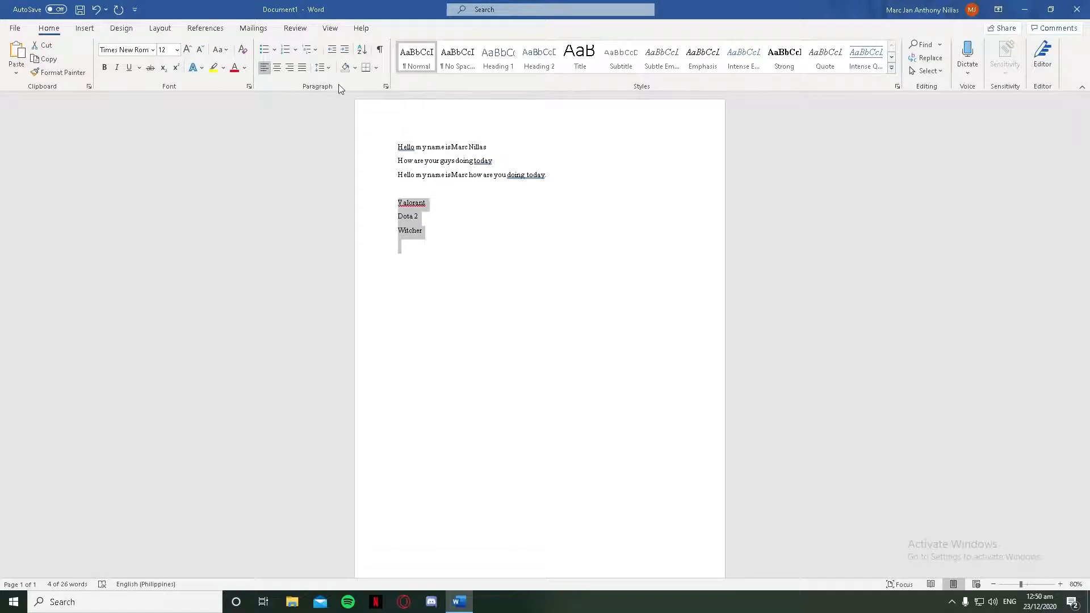
left_click(264, 52)
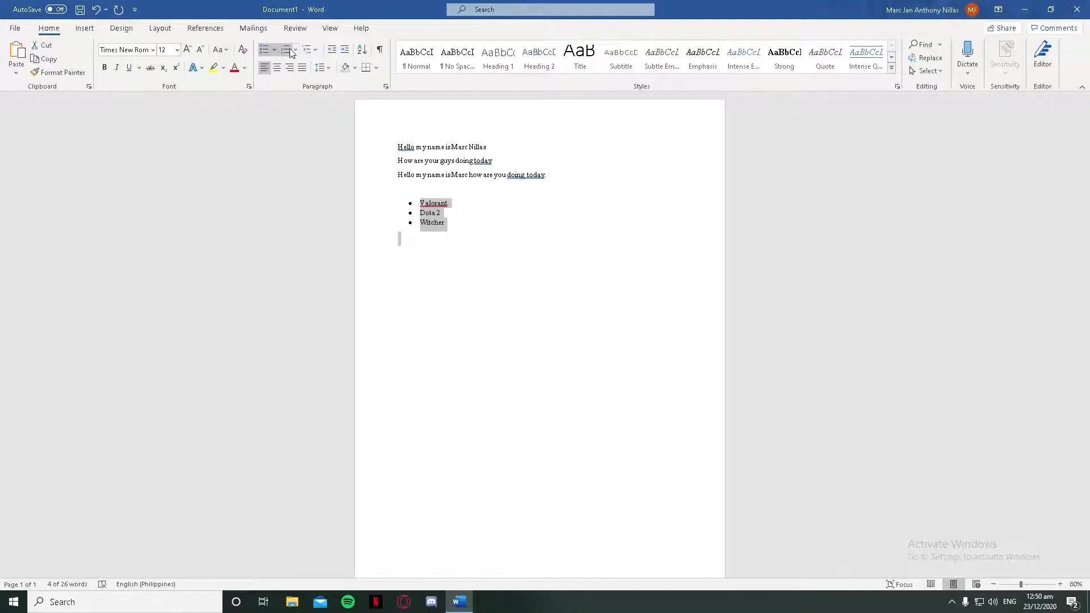
left_click(288, 50)
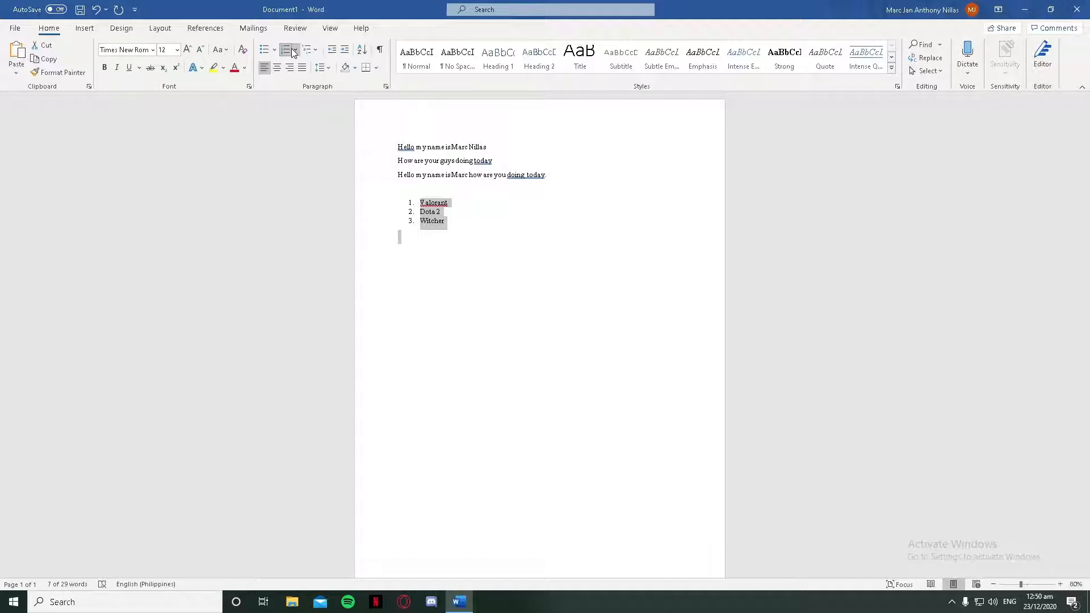
Step: Sort the numbered game list by paragraphs as text in ascending order
left_click(362, 53)
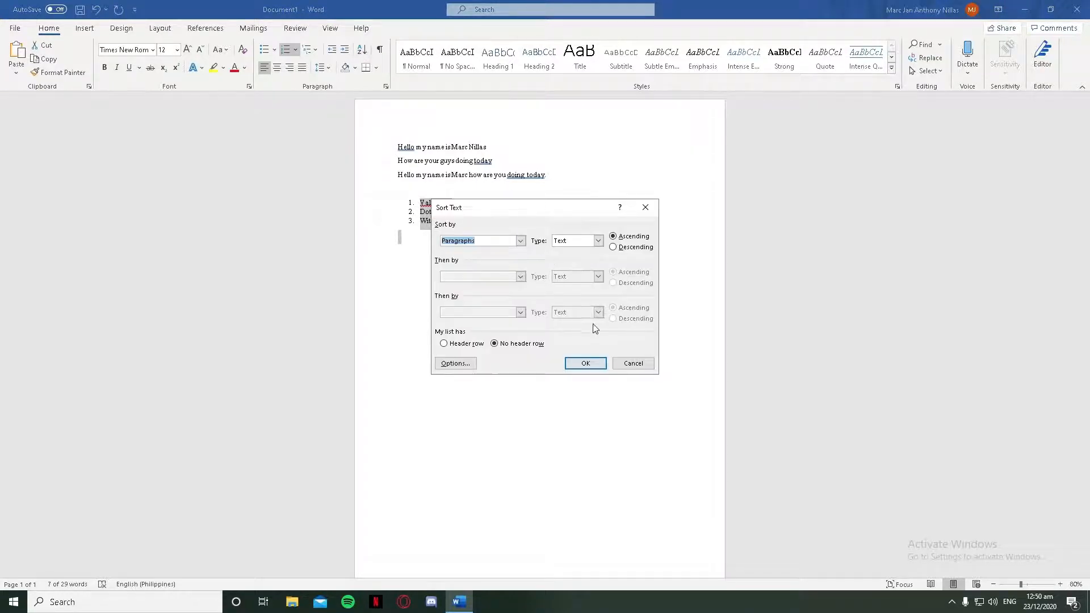
left_click(596, 365)
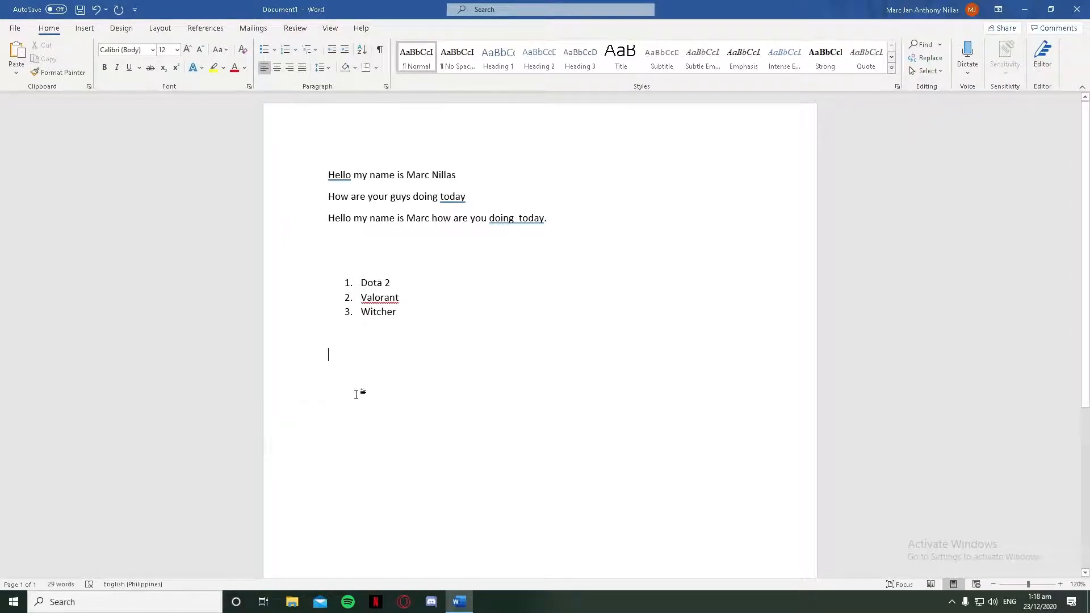
Step: Add the lines "Adventure", "Strategy" and "First-Person Shooter" below the numbered list, with a blank line between them
type("Adve")
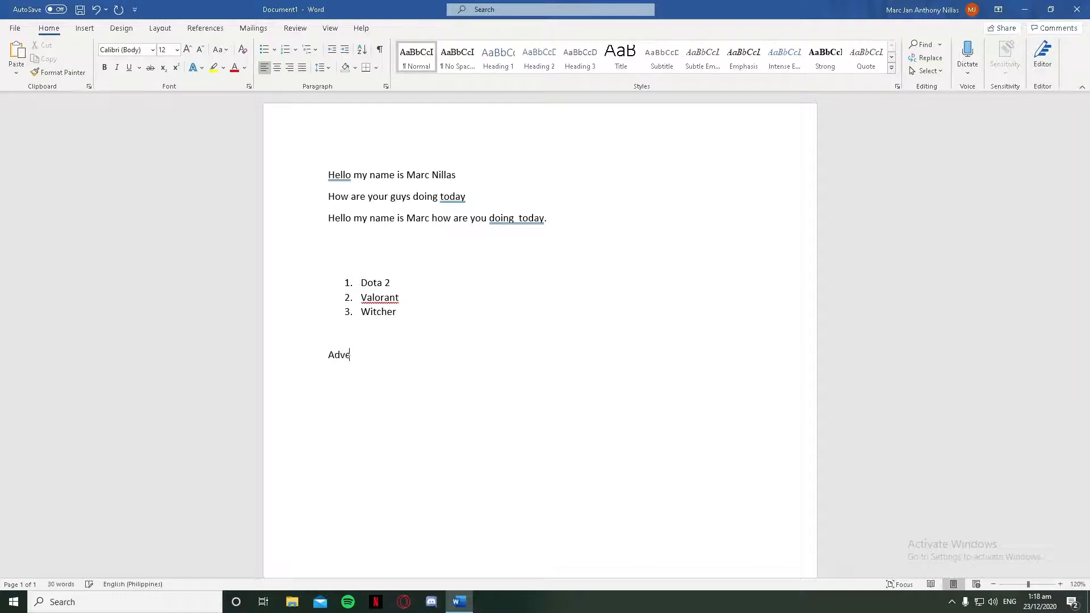
type("ntrue")
key("BackSpace")
key("BackSpace")
key("BackSpace")
type("ure")
key("Return")
type("Strag")
key("BackSpace")
type("tegy  ")
type("First-")
type("Person Sho")
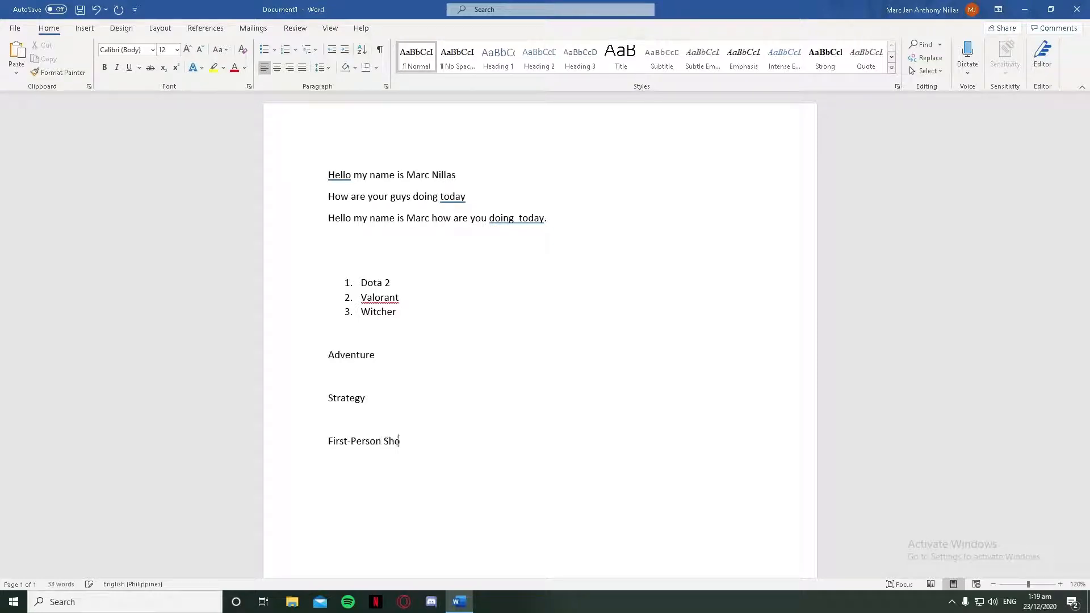
type("oter")
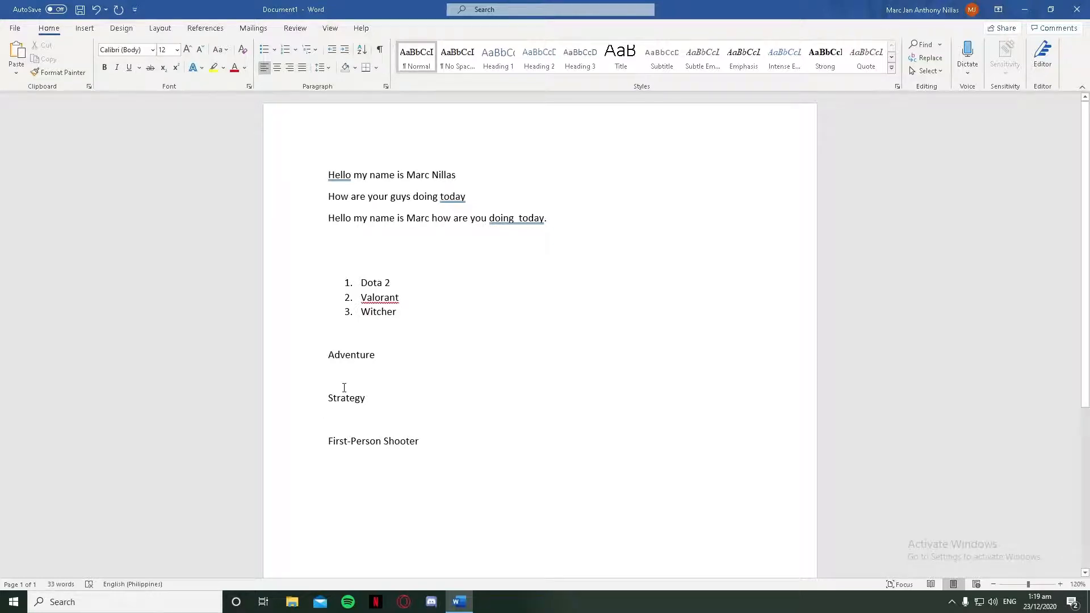
Step: Enter filler text beneath each genre line: "qwawawdwa" under Adventure, "qwsdferasd" under Strategy and "asdwadwa" under First-Person Shooter
left_click(344, 388)
type("qwawawdwa")
key("Down")
key("Down")
type("qwsdferasd")
left_click(431, 462)
key("Return")
type("asdwadwa")
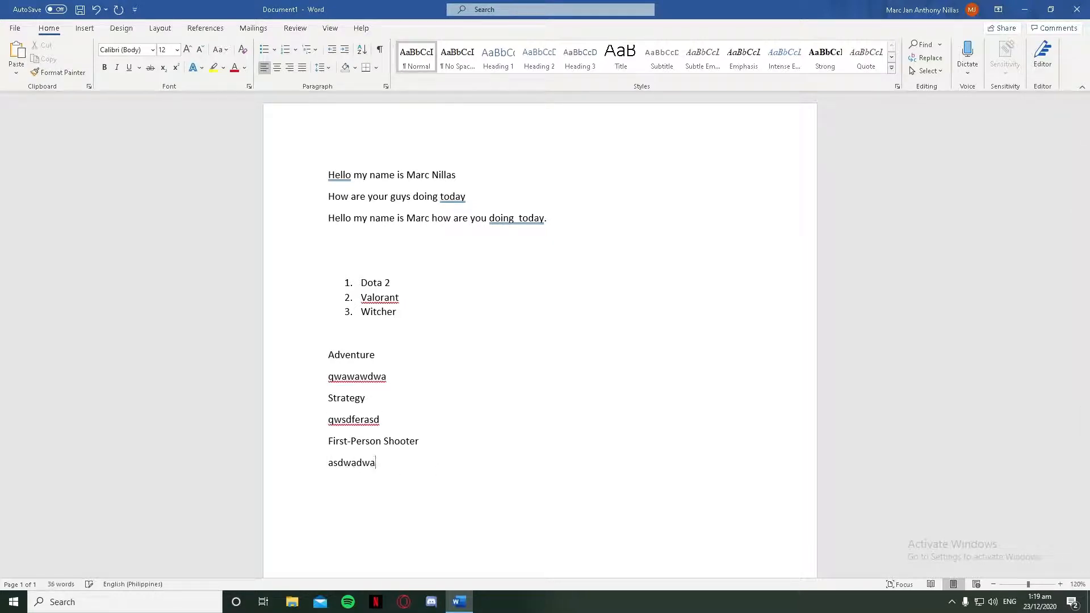
Step: Apply the Heading 1 style to the lines "Adventure", "Strategy" and "First-Person Shooter"
left_click(372, 360)
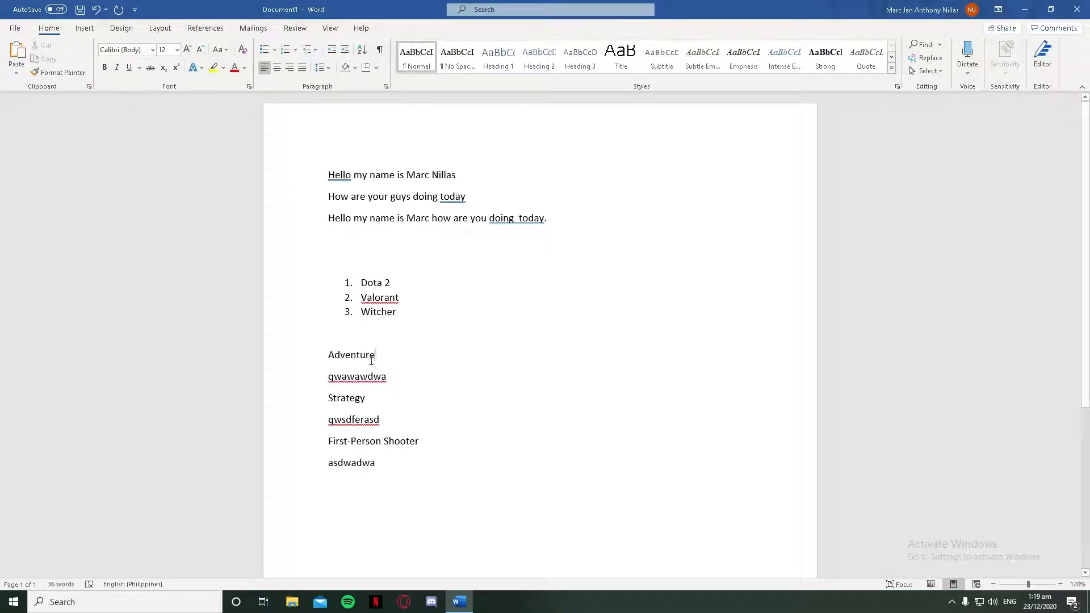
left_click_drag(372, 360, 329, 356)
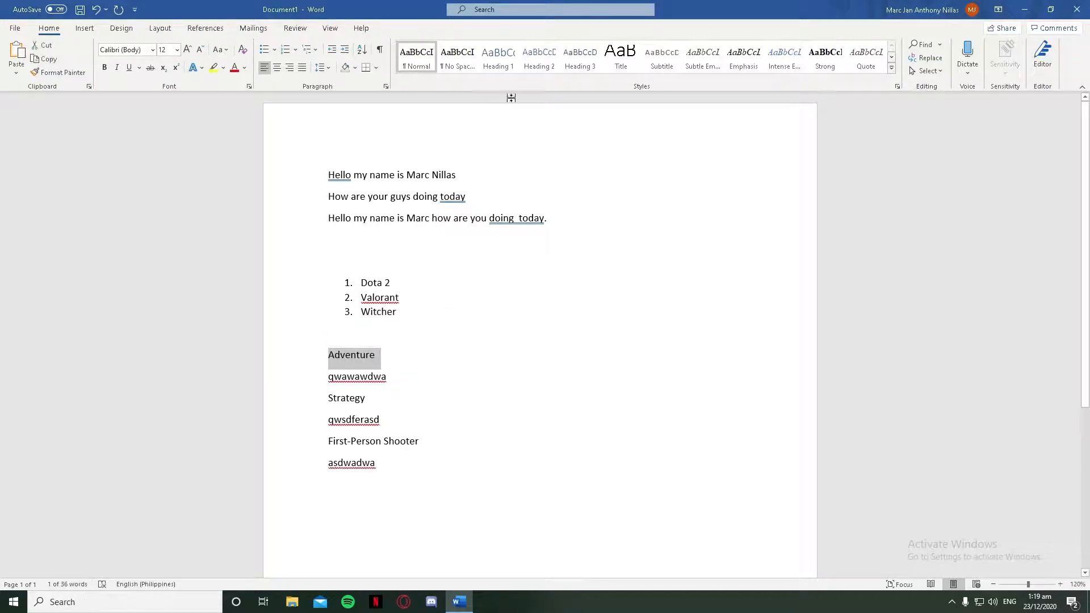
left_click(498, 56)
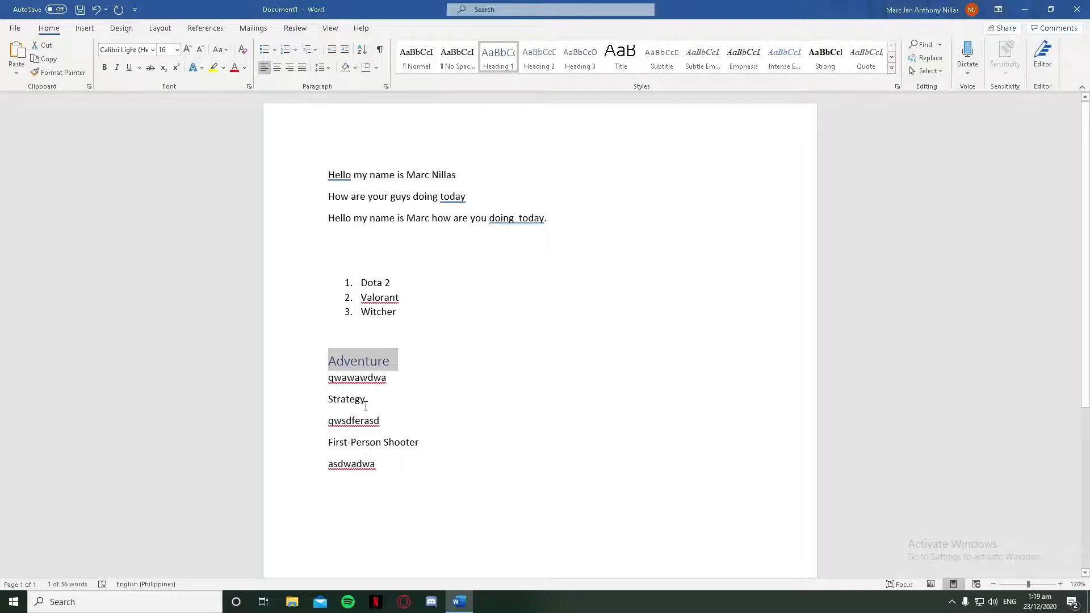
left_click_drag(365, 405, 328, 403)
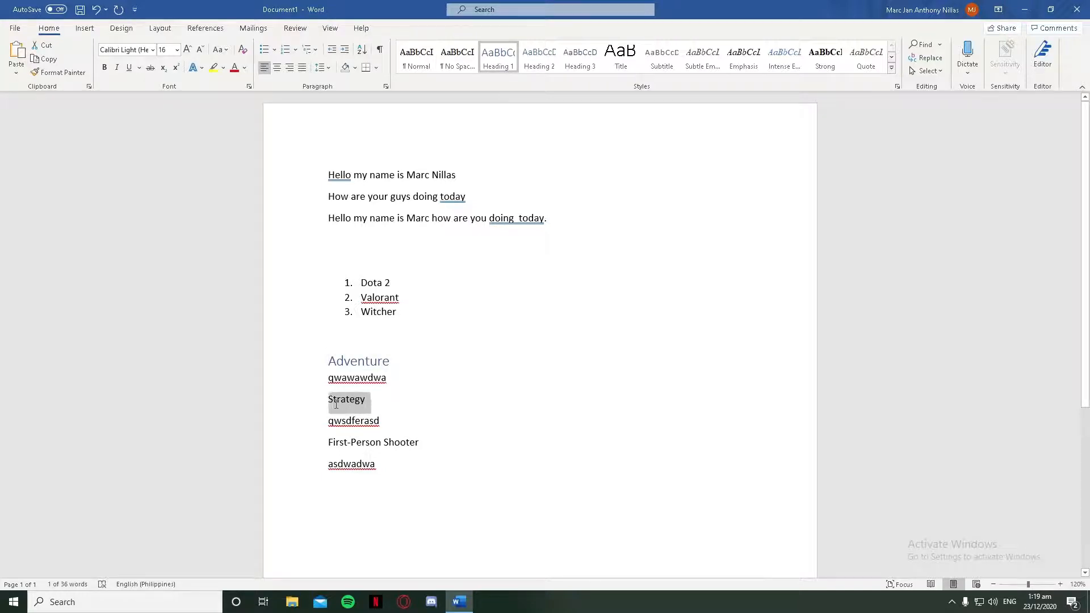
left_click(484, 67)
left_click_drag(420, 445, 328, 444)
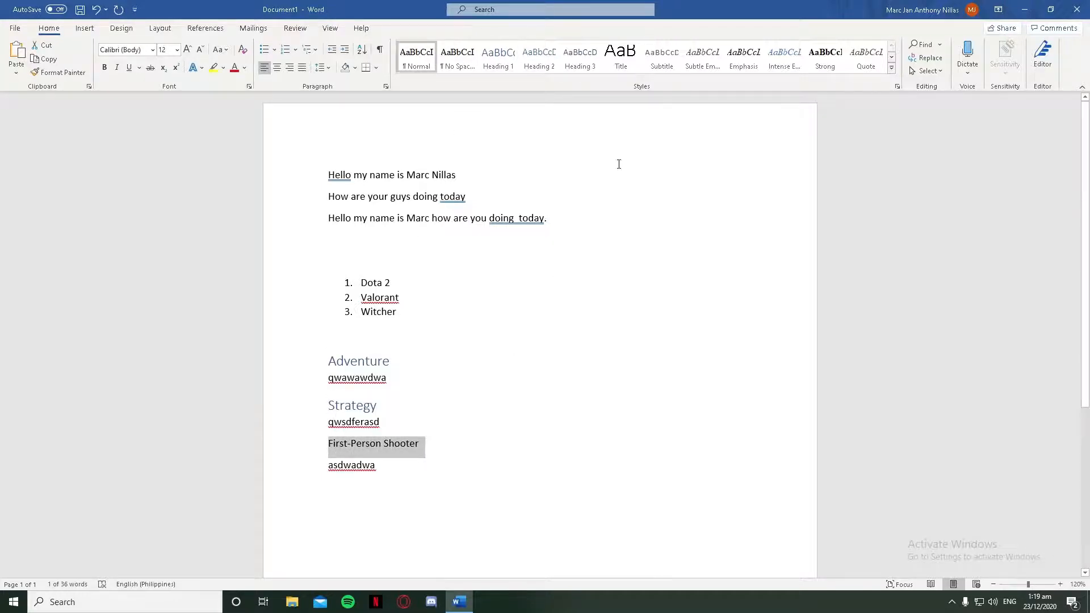
left_click(495, 68)
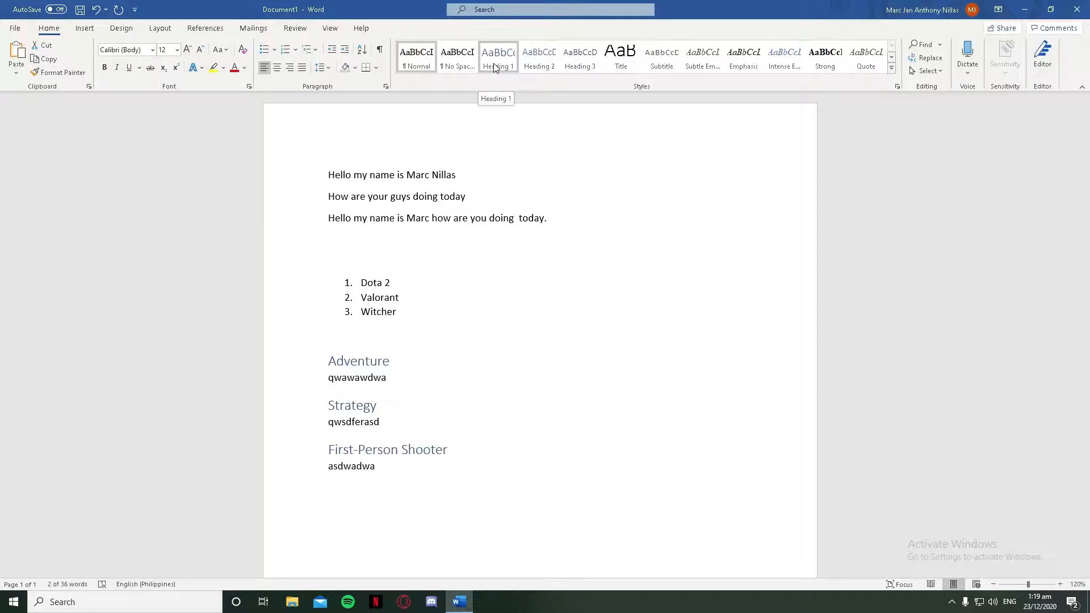
left_click(496, 68)
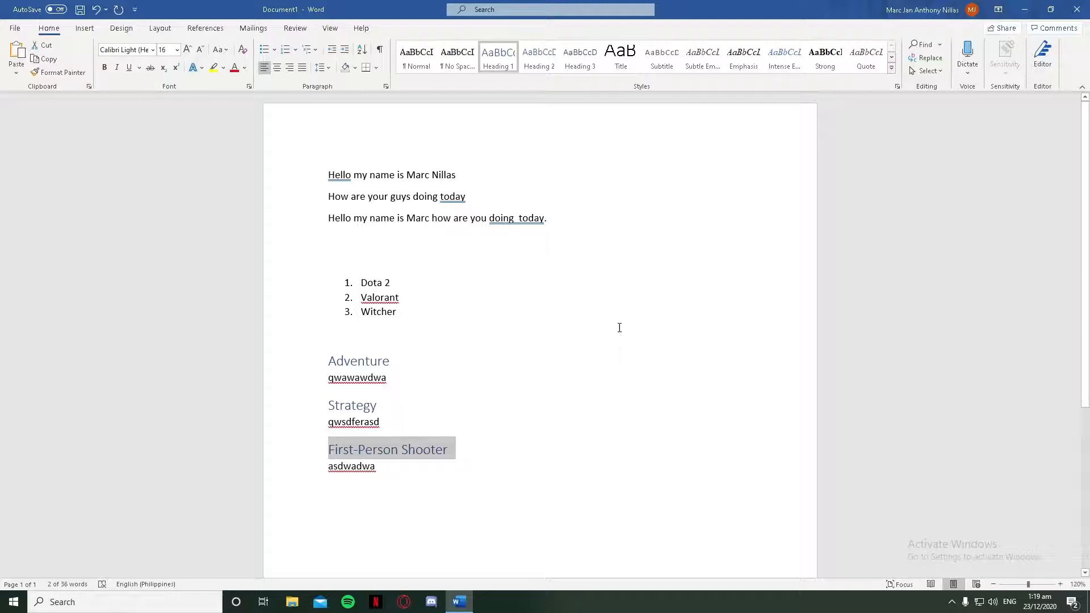
Step: Modify the Heading 1 style so that its font color is the green theme color Accent 6
right_click(498, 54)
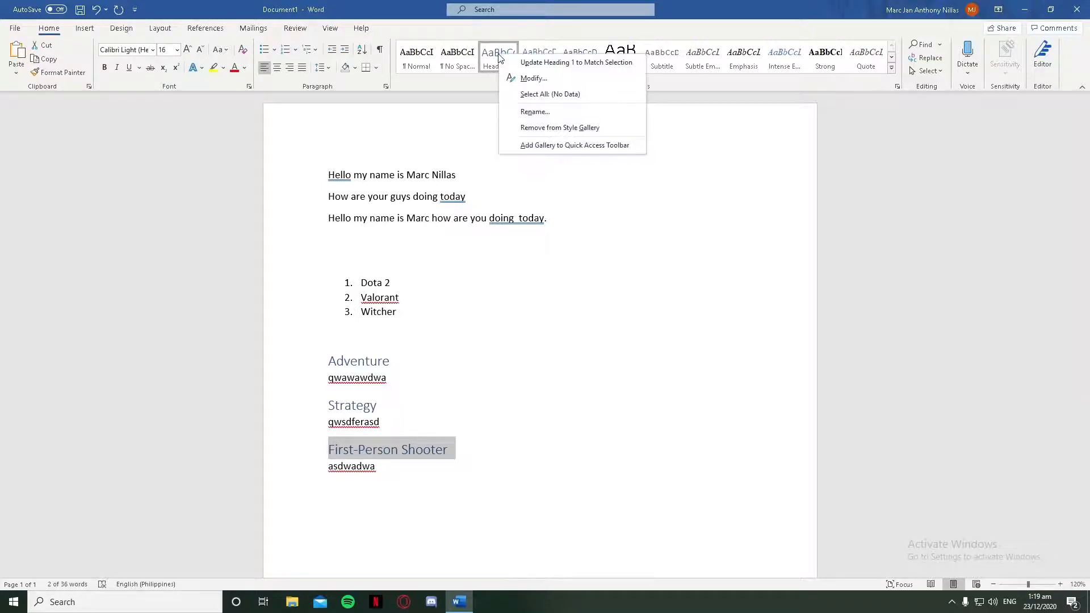
left_click(519, 79)
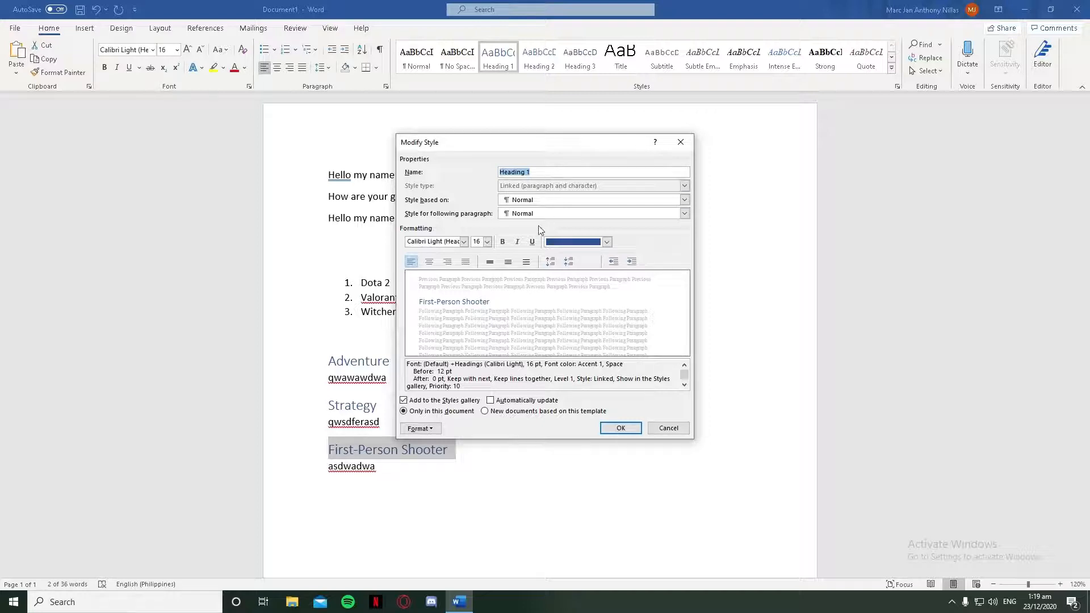
left_click(607, 242)
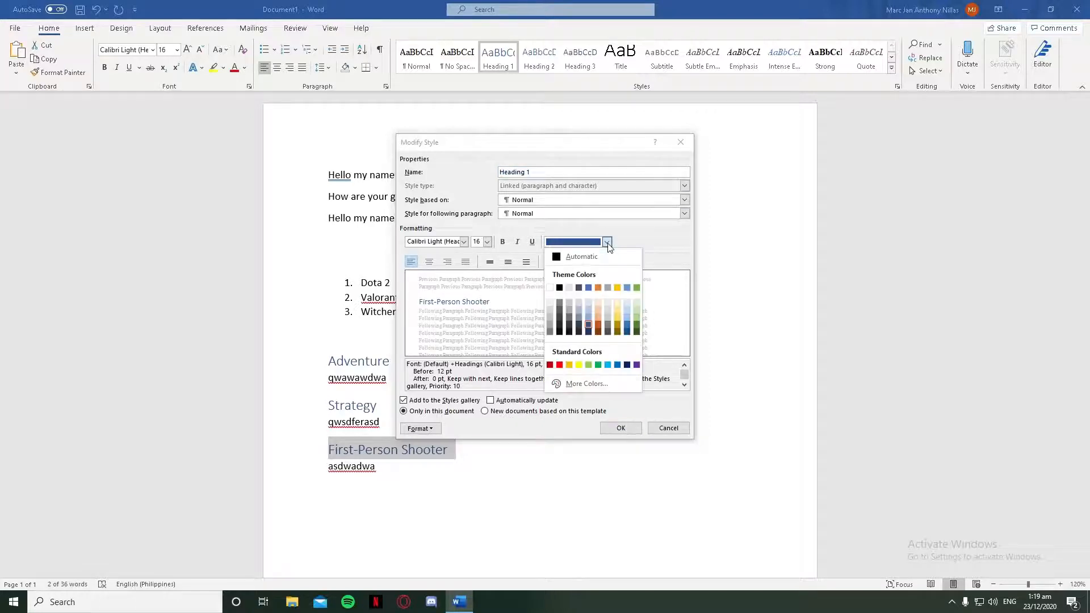
left_click(638, 289)
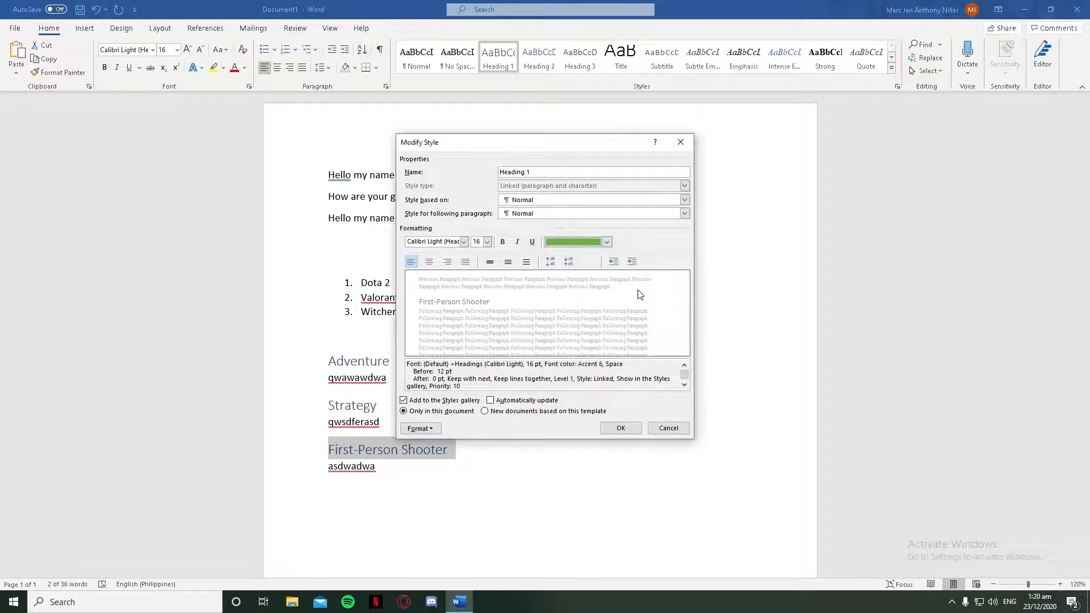
left_click(619, 428)
left_click(496, 460)
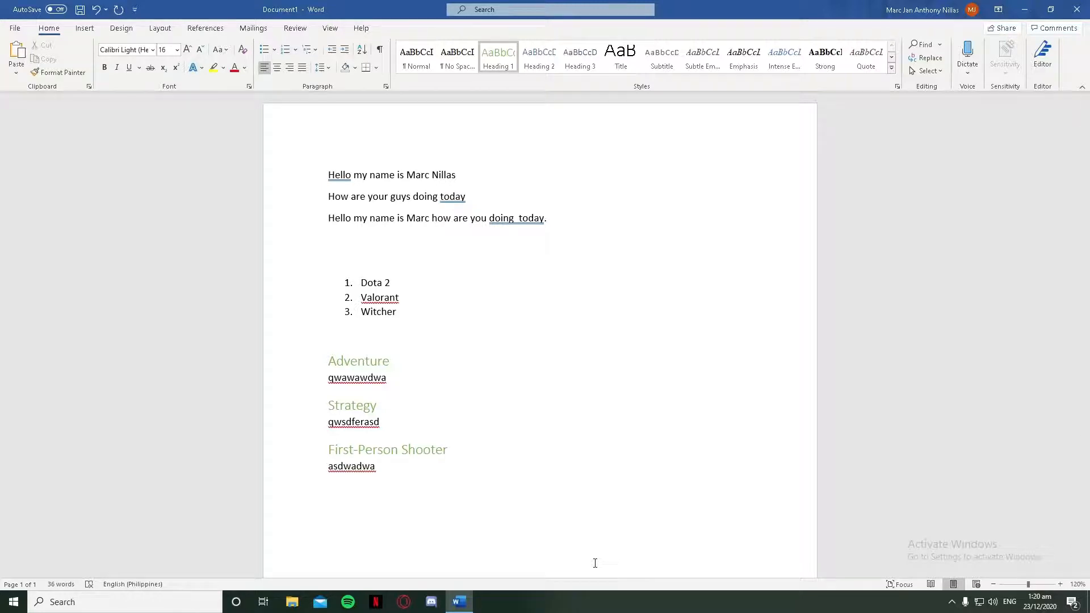
Step: Replace all occurrences of "Valorant" in the document with "Fornite" and close Find and Replace
left_click(689, 402)
left_click(940, 45)
left_click(944, 75)
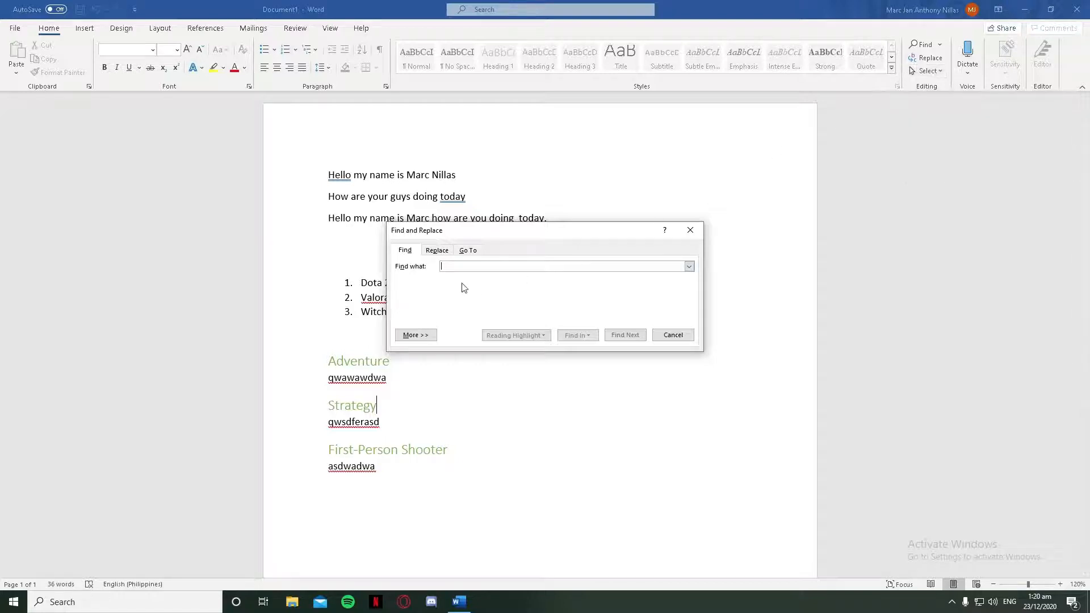
left_click(437, 251)
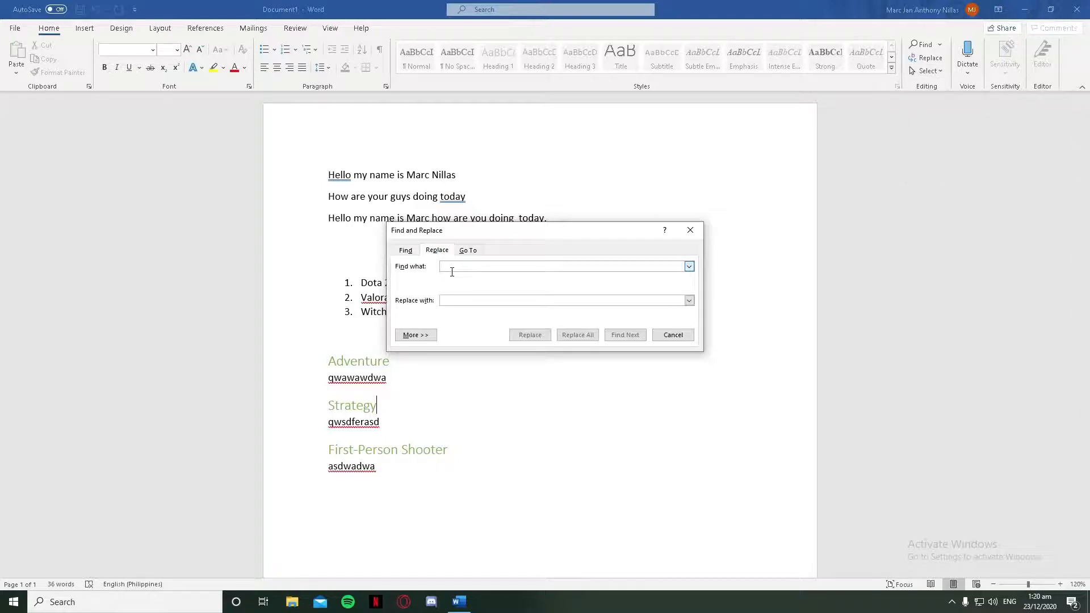
type("Valorant")
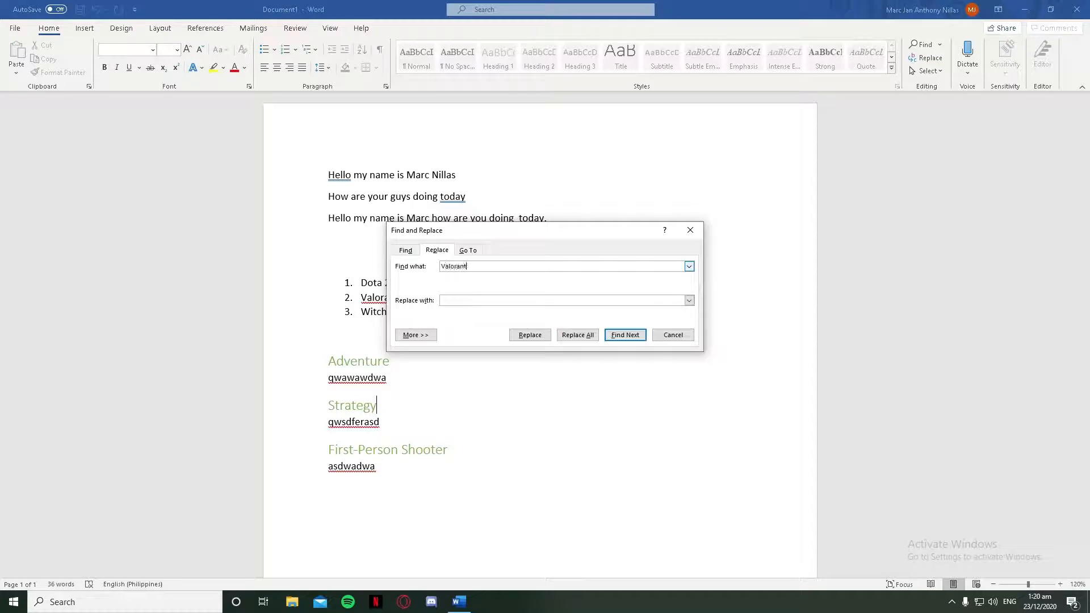
left_click(511, 305)
type("Fornite")
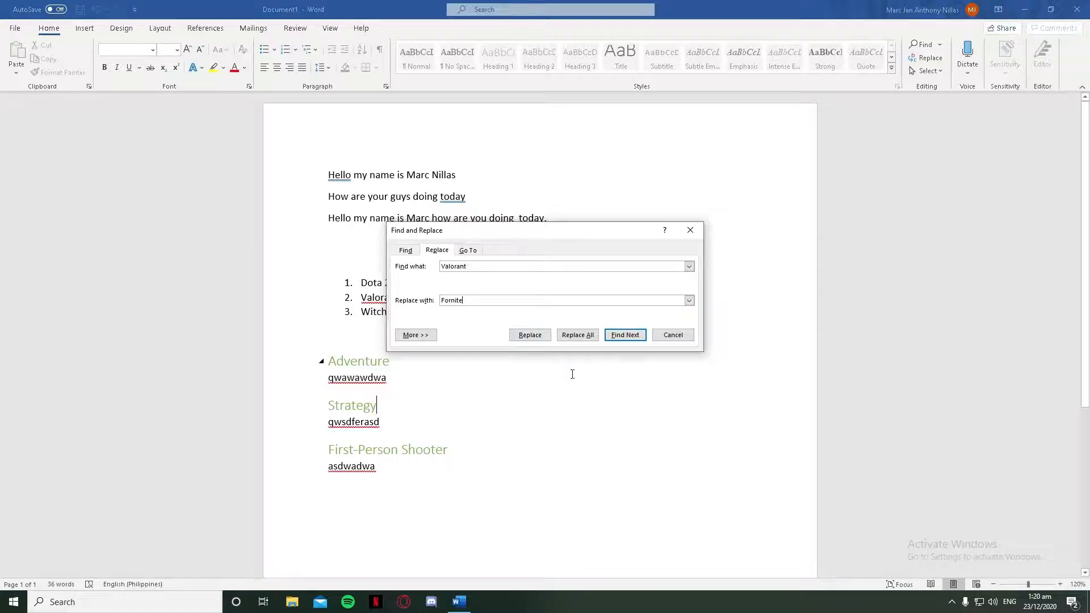
left_click(589, 338)
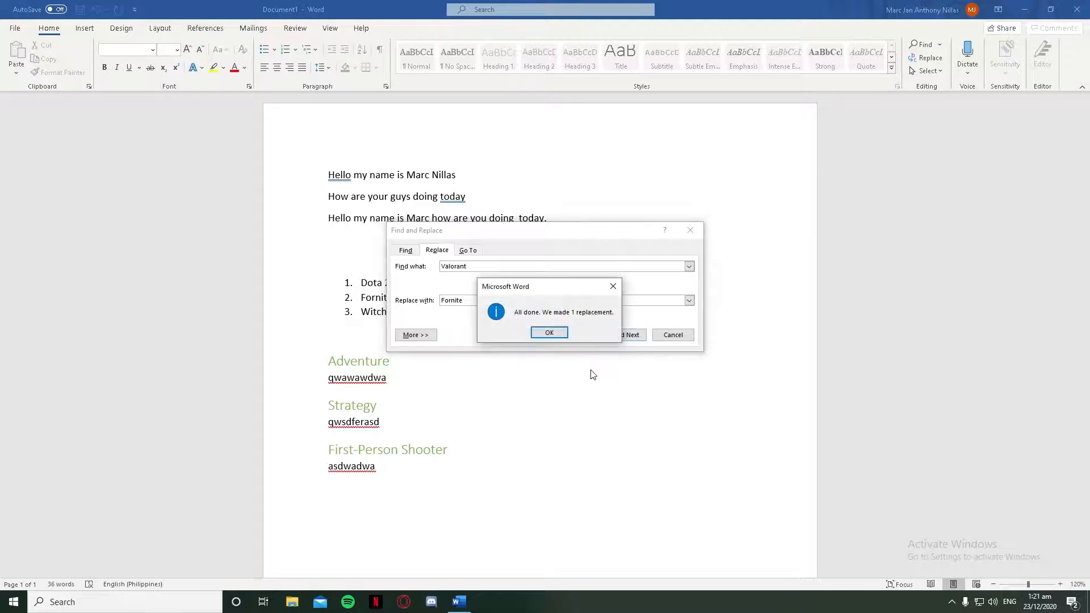
left_click(545, 334)
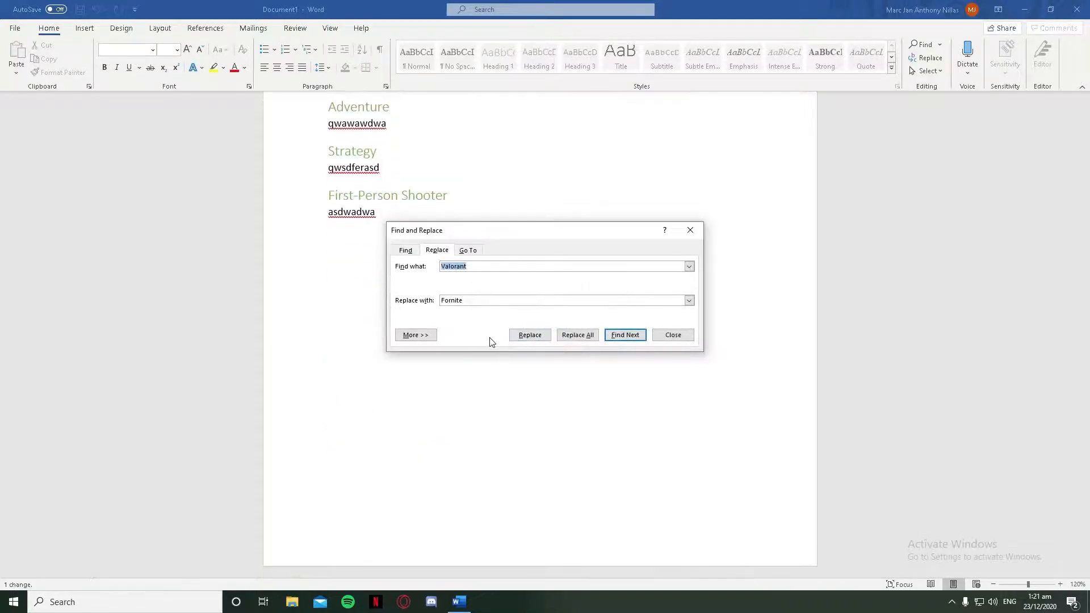
left_click(690, 230)
scroll(433, 309, "up", 3)
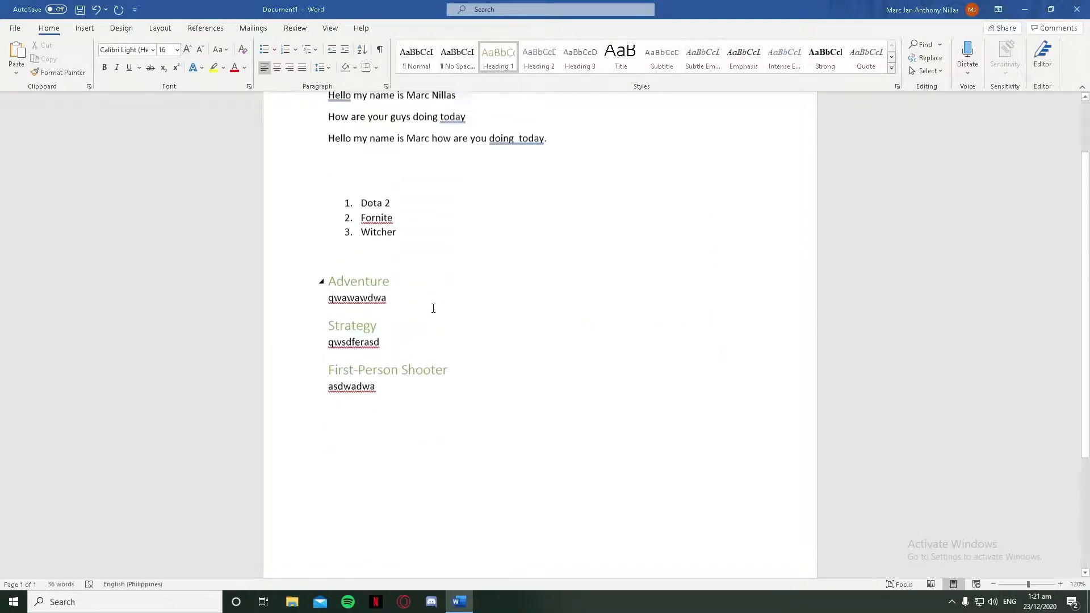
left_click_drag(361, 270, 419, 273)
left_click(440, 332)
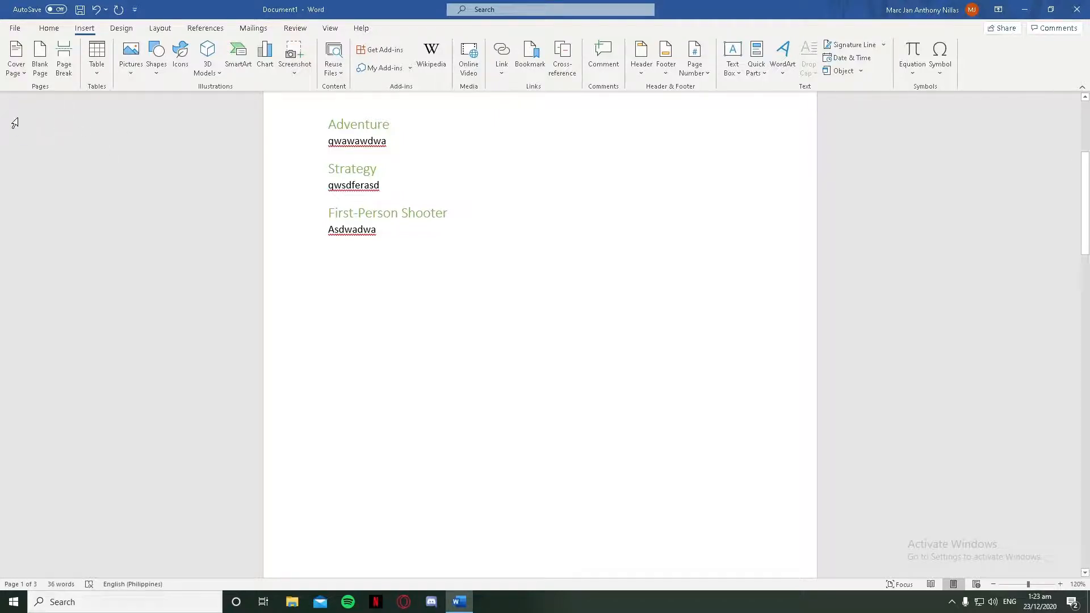
left_click(14, 67)
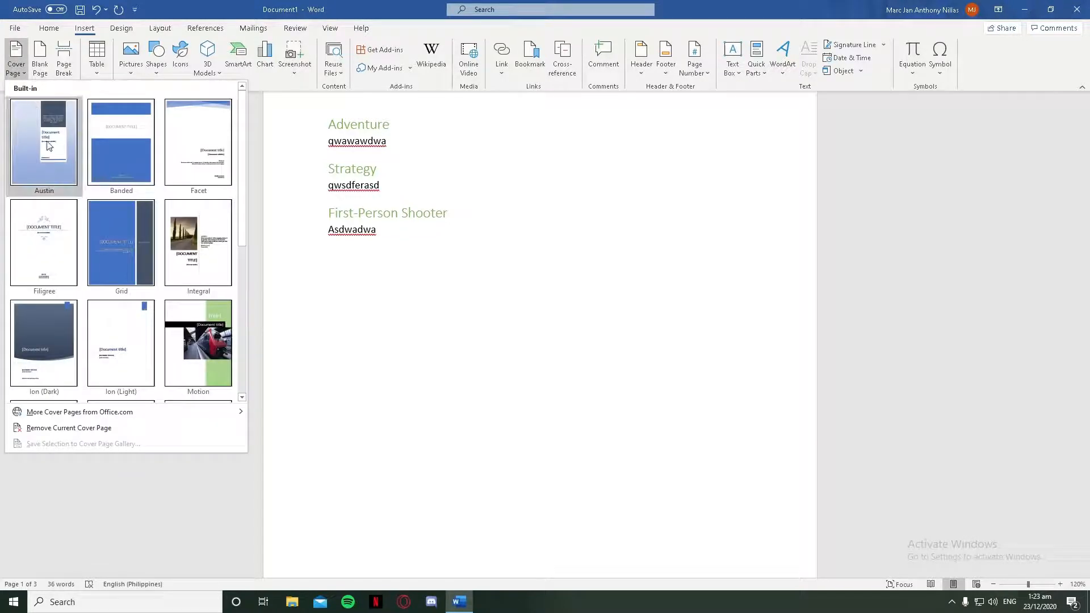
scroll(98, 216, "down", 5)
scroll(104, 264, "up", 5)
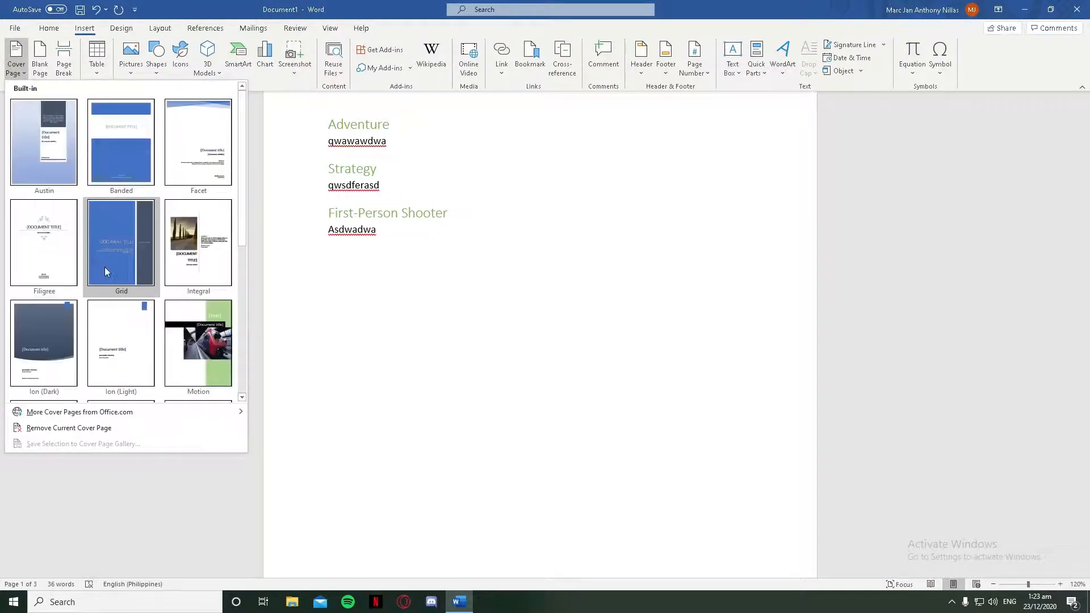
left_click(110, 477)
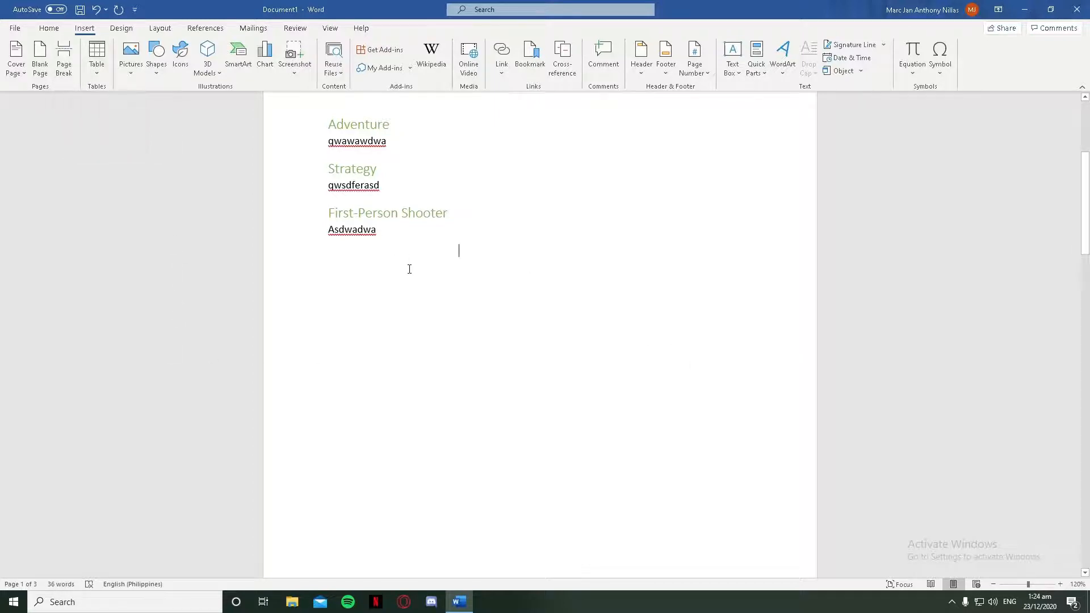
Step: Insert a page break below the filler text of the First-Person Shooter section and check the resulting pages
left_click(65, 59)
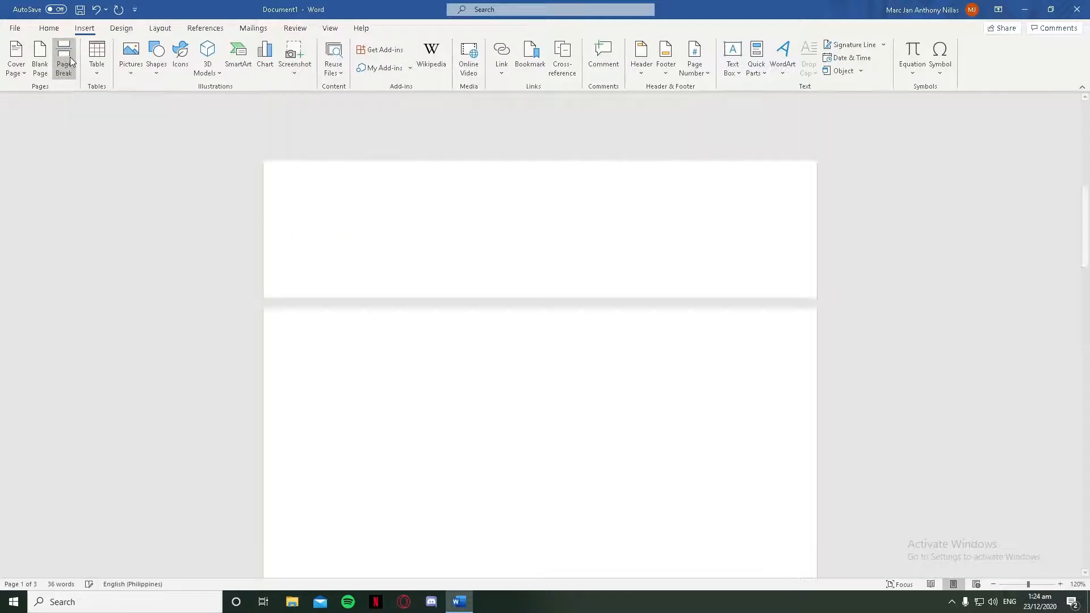
scroll(314, 221, "up", 15)
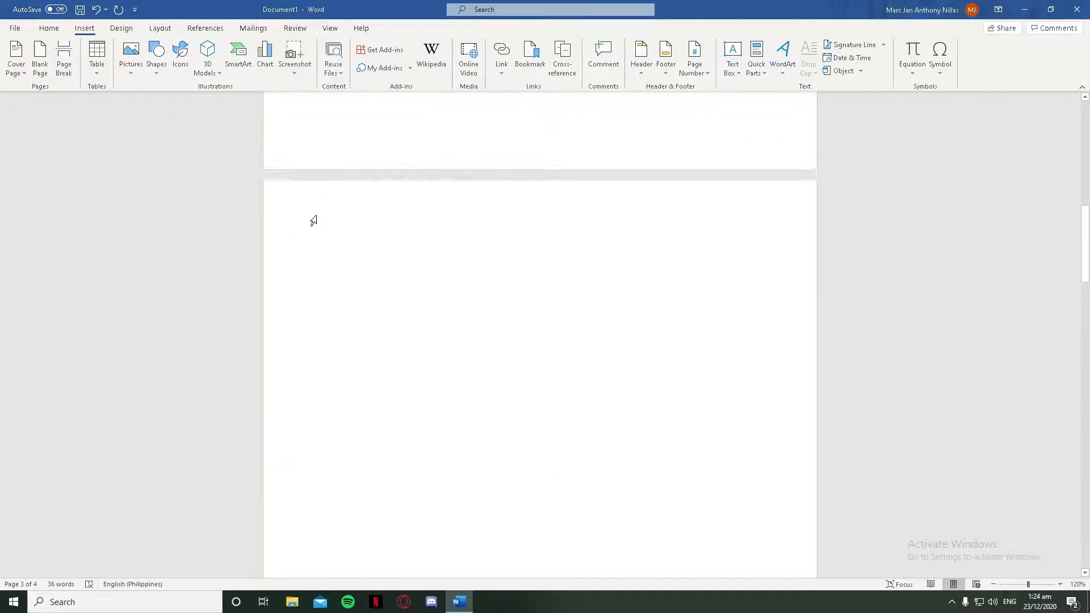
scroll(312, 227, "down", 10)
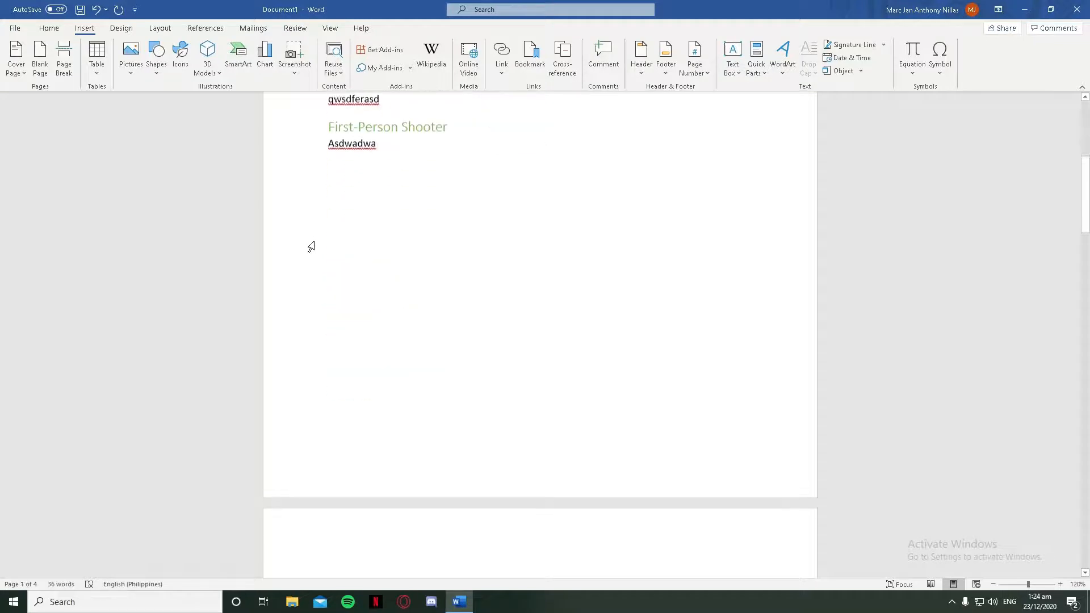
scroll(311, 248, "down", 10)
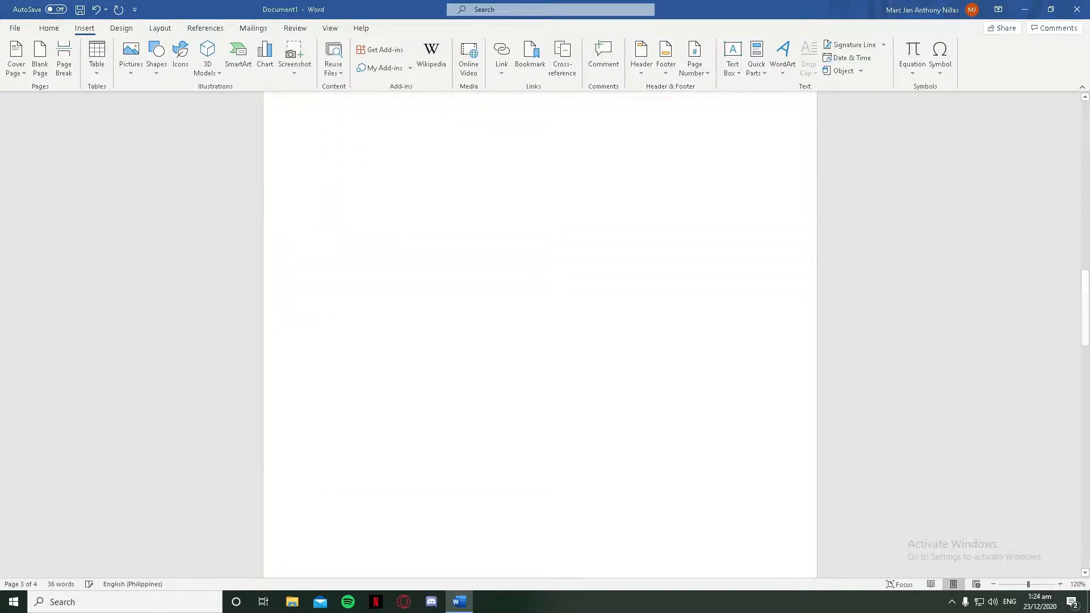
scroll(220, 247, "up", 2)
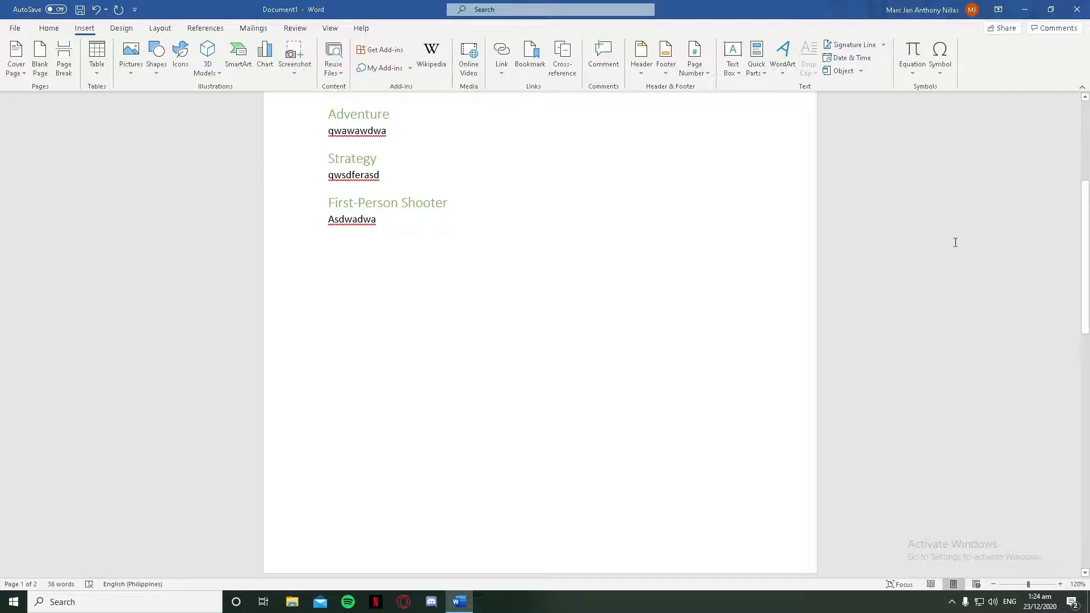
scroll(485, 247, "up", 4)
scroll(482, 246, "down", 3)
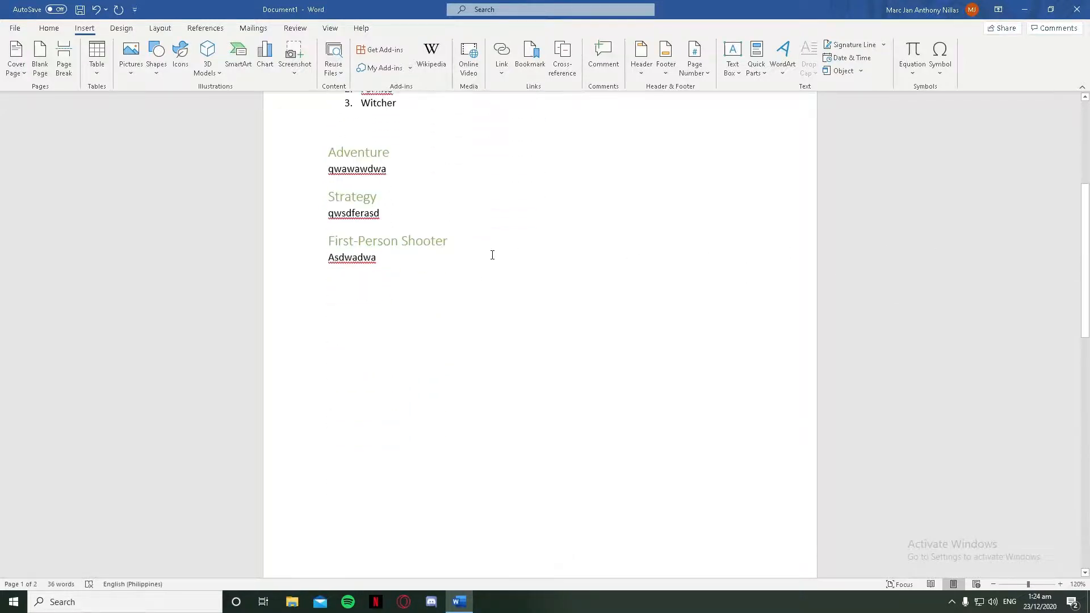
scroll(491, 253, "down", 4)
scroll(493, 257, "up", 3)
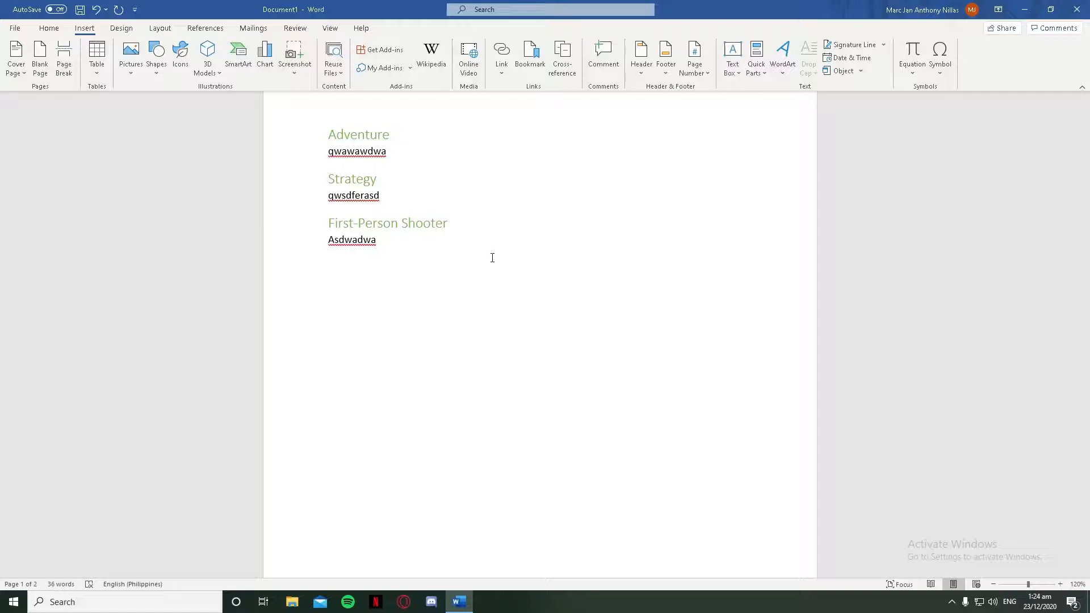
Step: Insert a picture file from this device below the filler text of the First-Person Shooter section
left_click(136, 67)
left_click(141, 104)
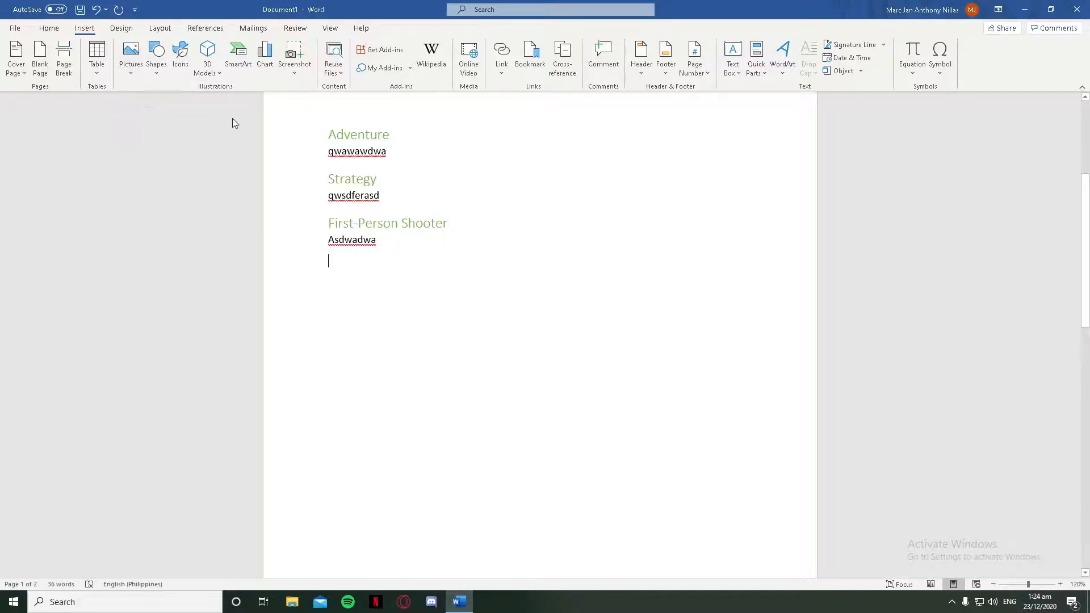
double_click(135, 171)
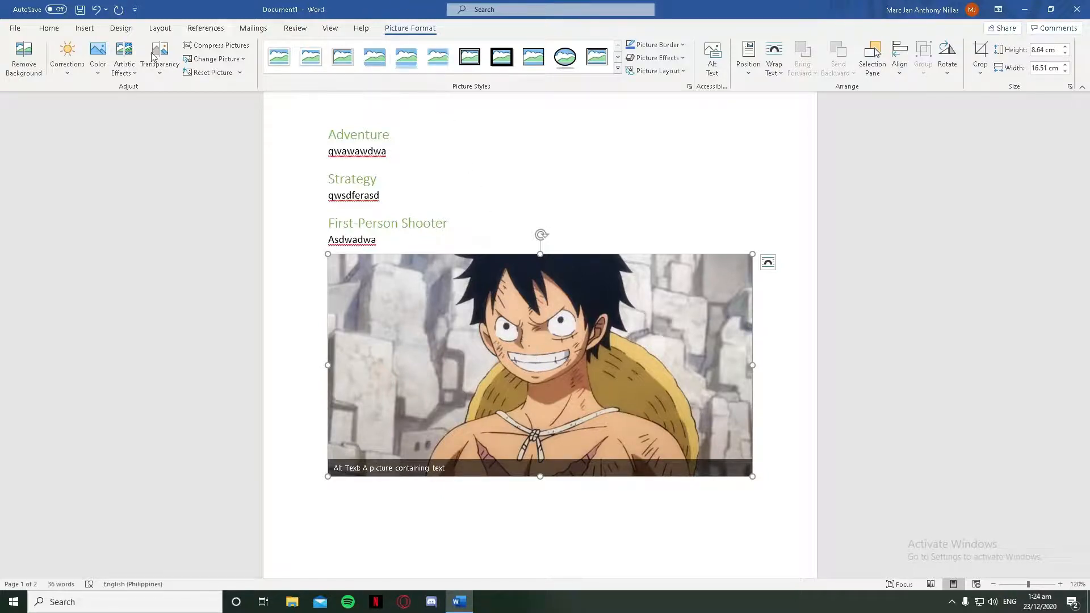
Step: Try a darker correction on the picture, switch to a brighter Brightness/Contrast preset, and soften the picture slightly
left_click(66, 60)
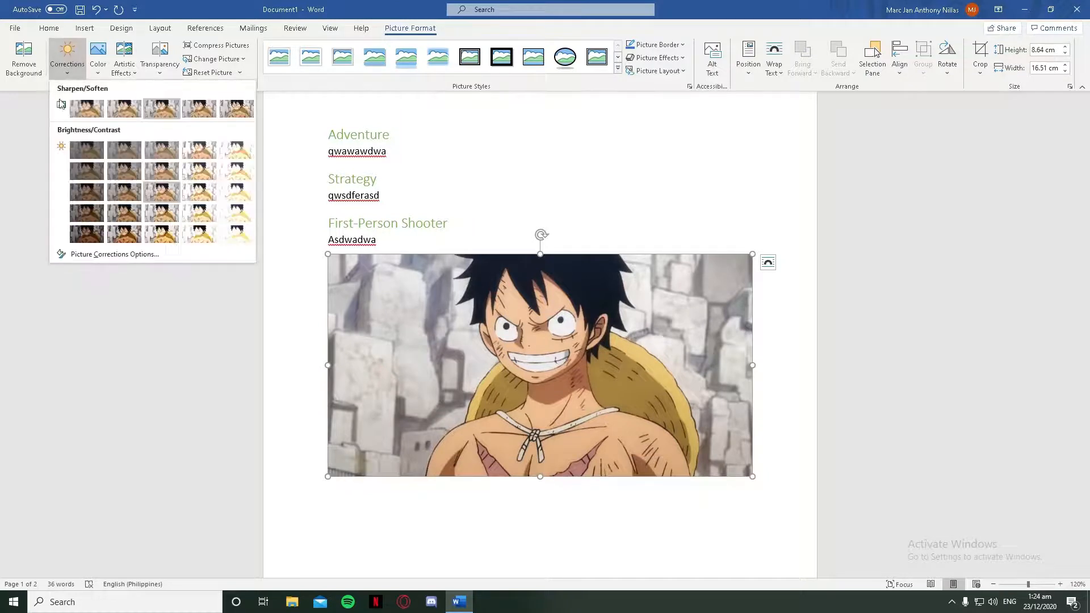
left_click(125, 151)
left_click(67, 61)
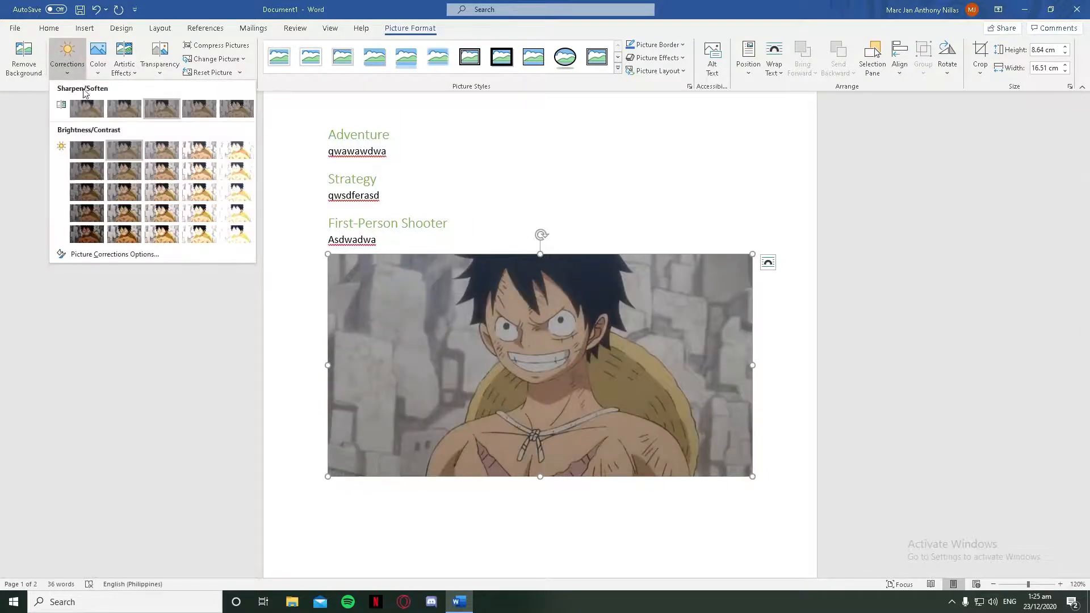
left_click(215, 159)
left_click(68, 61)
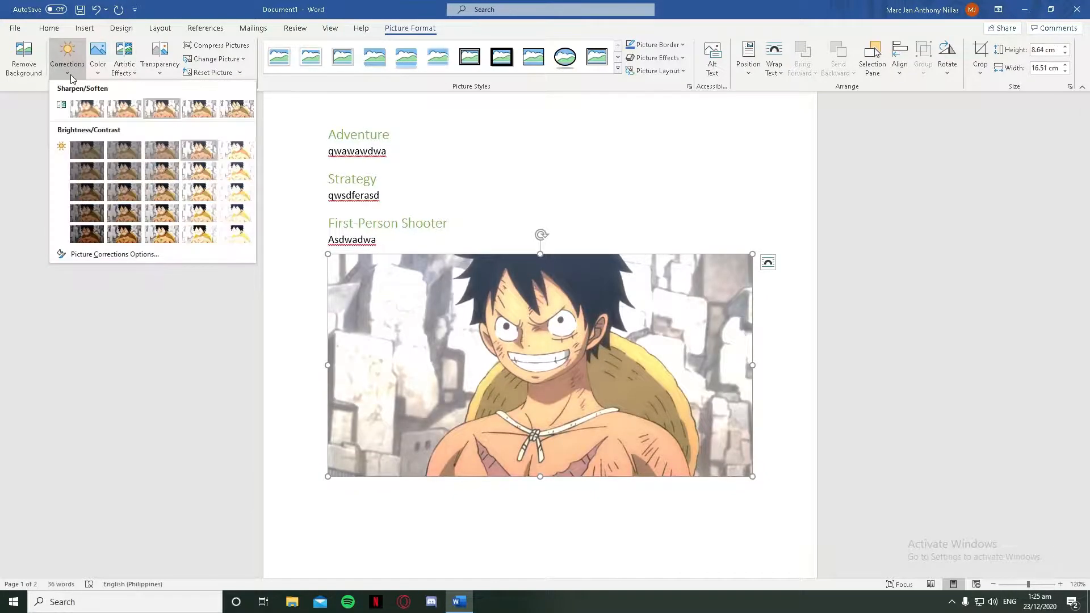
left_click(117, 116)
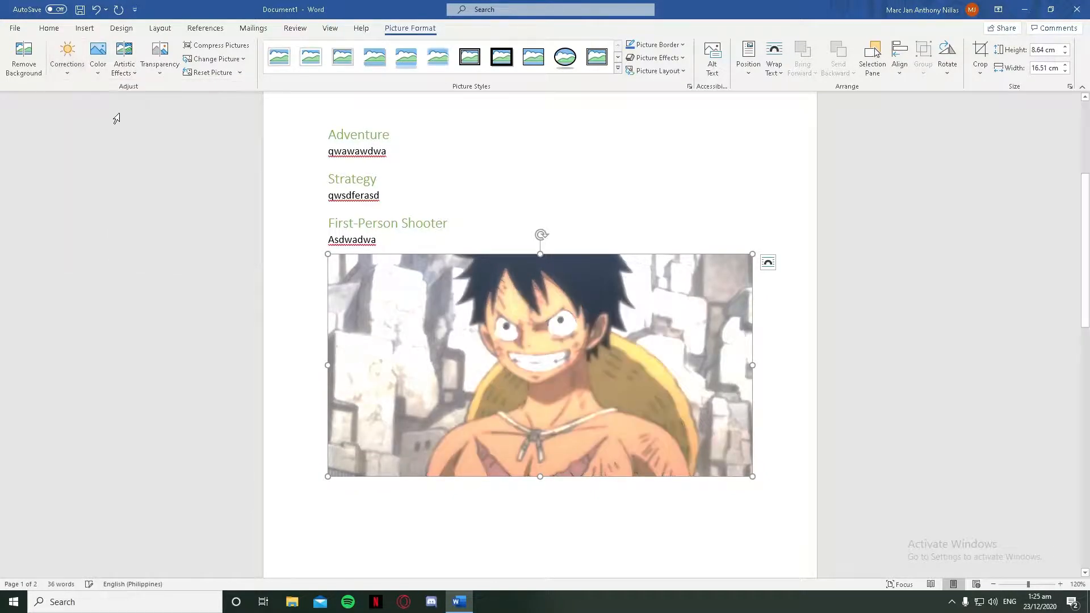
Step: Give the picture a cooler, bluish color tone and apply an artistic effect that deepens its dark areas
left_click(98, 57)
left_click(143, 154)
left_click(124, 59)
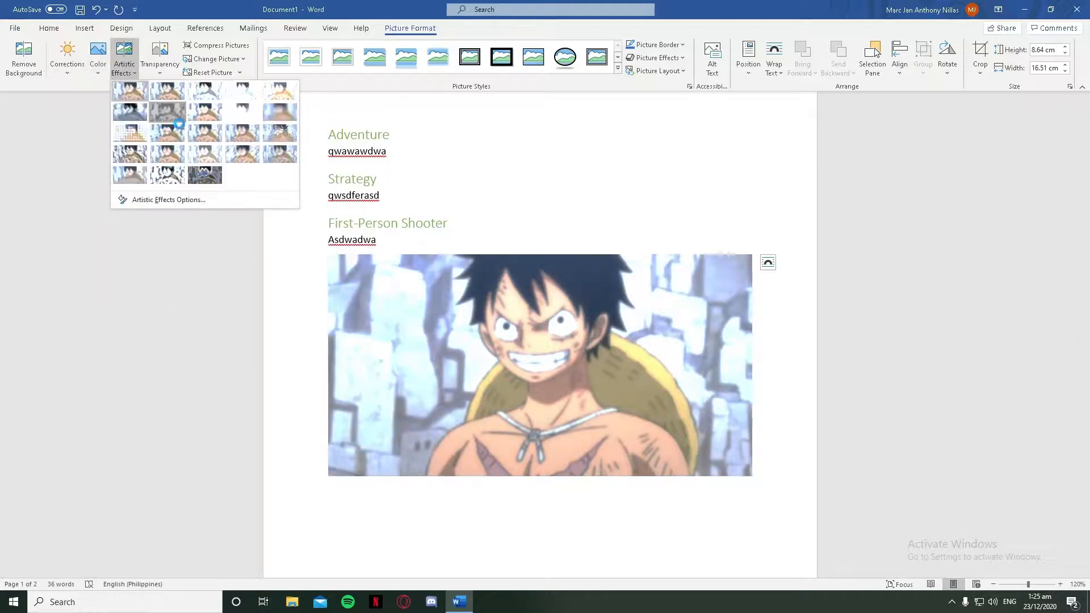
left_click(164, 123)
left_click(163, 122)
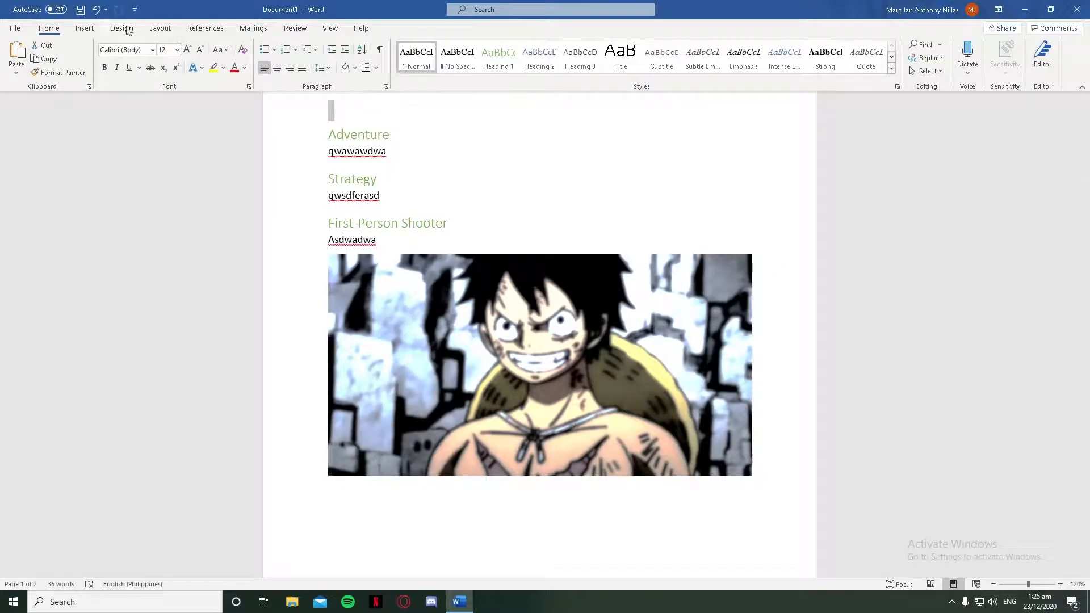
Step: Deselect the picture, select it again, and bring up its picture formatting options
left_click(433, 315)
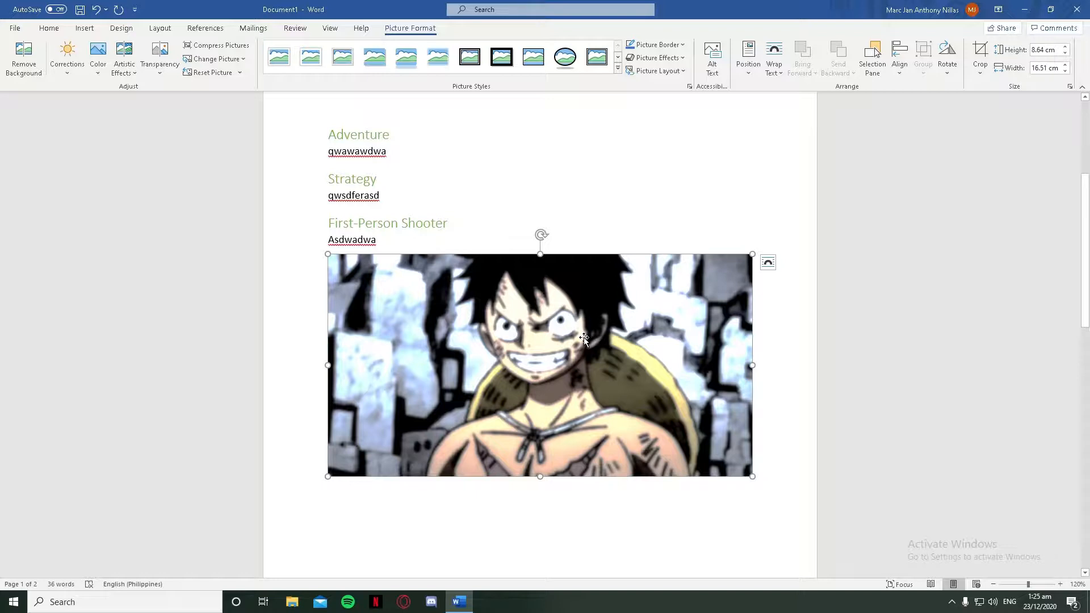
left_click(213, 459)
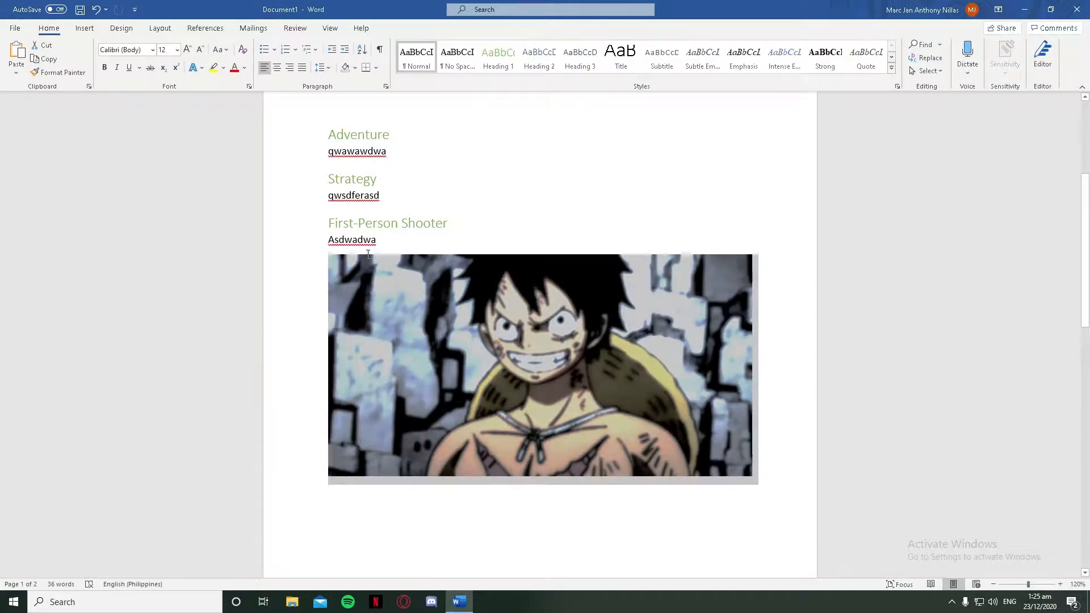
left_click(397, 242)
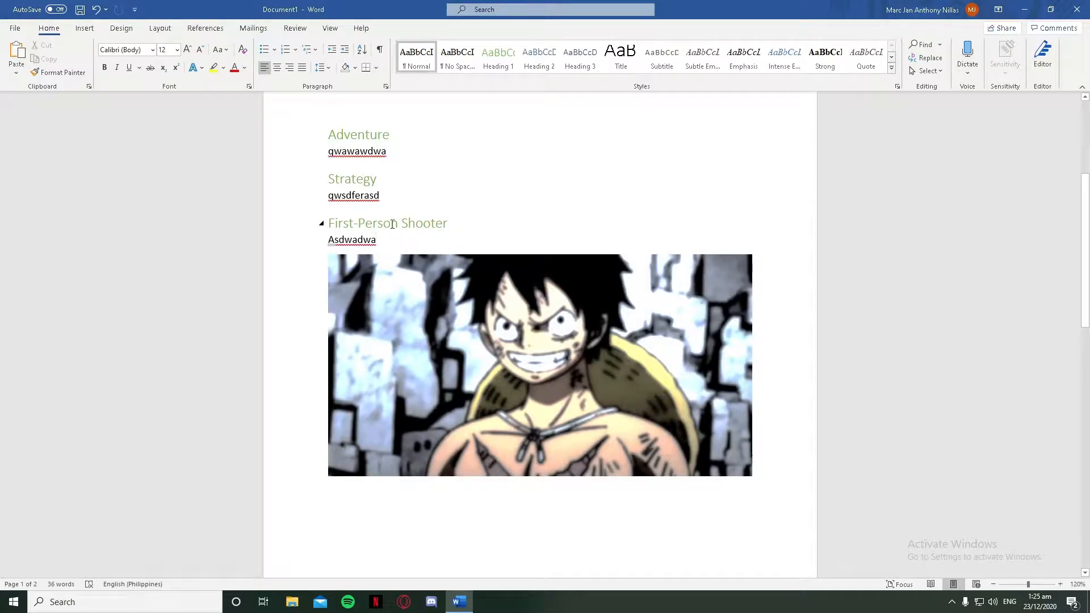
left_click_drag(390, 31, 419, 53)
left_click(802, 27)
left_click(429, 327)
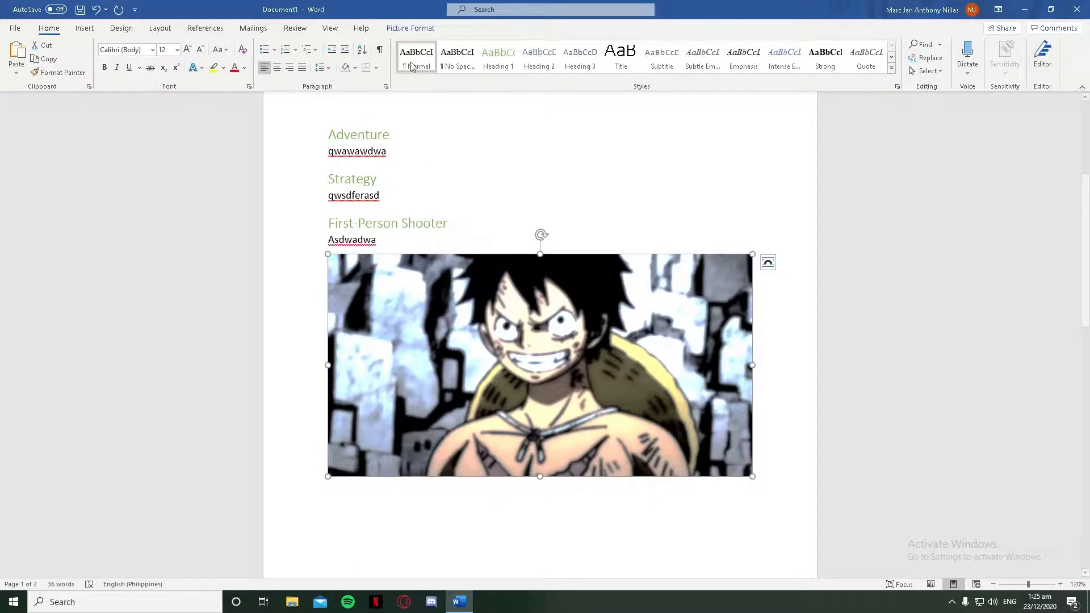
left_click(410, 28)
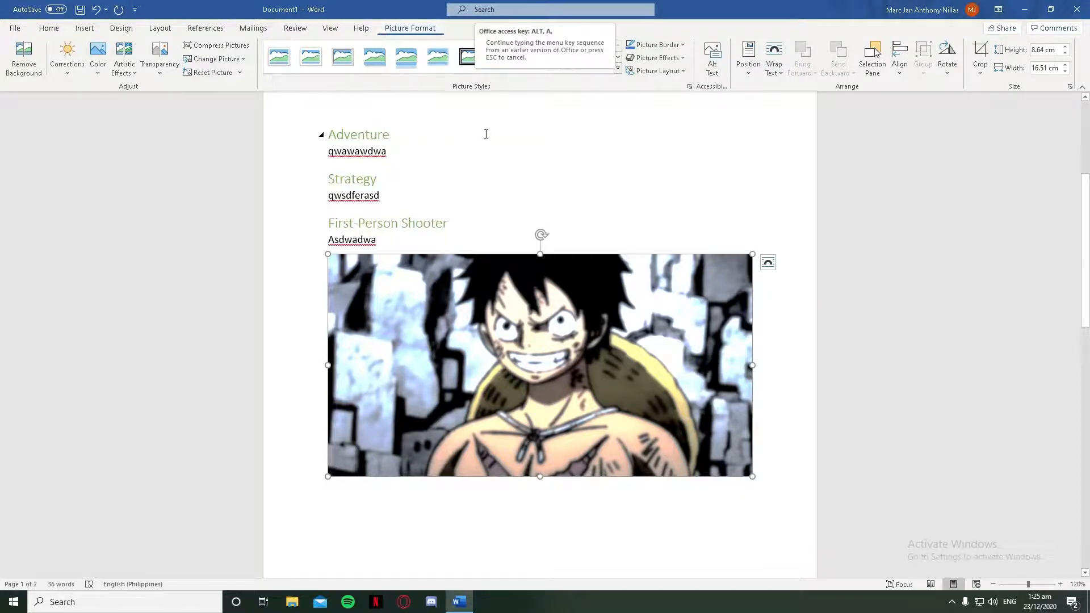
Step: Try several style sets on the document, including one with capitalized headings, and finish by applying the first style set offered
left_click(115, 29)
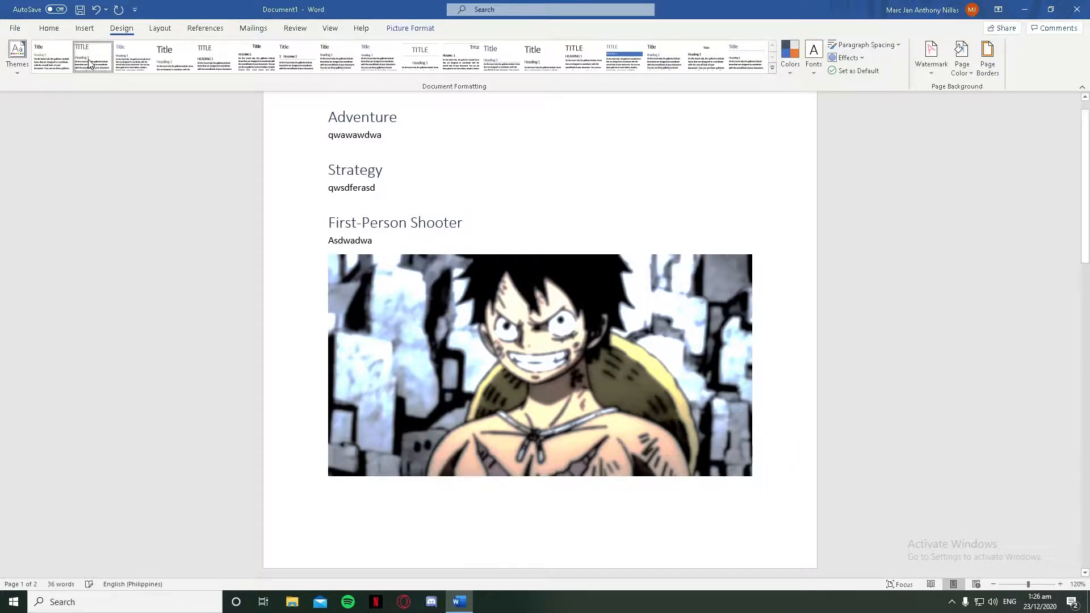
left_click(133, 57)
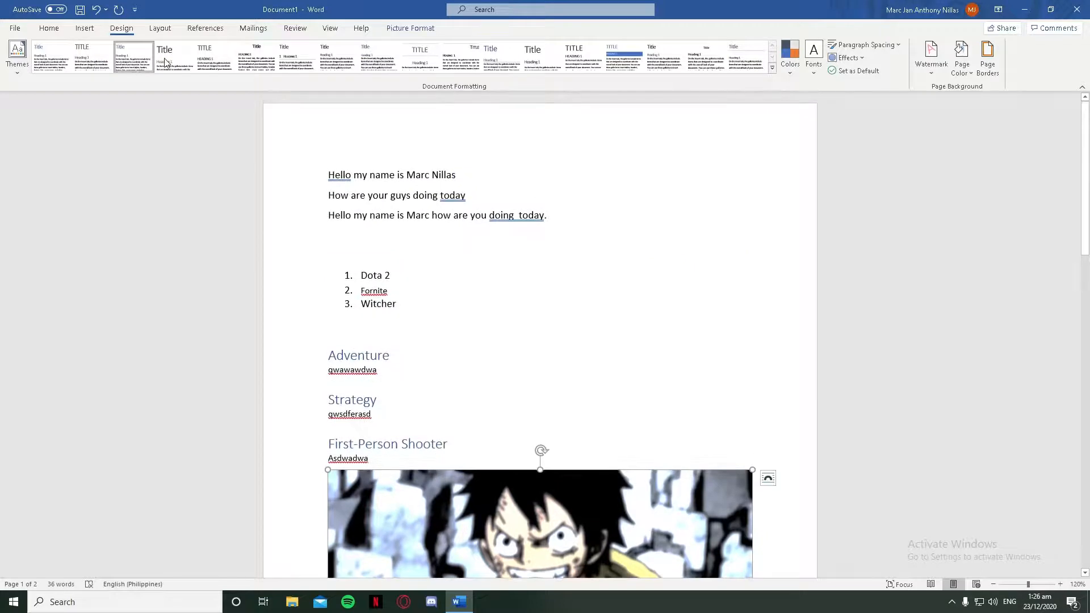
left_click(165, 62)
scroll(328, 258, "up", 3)
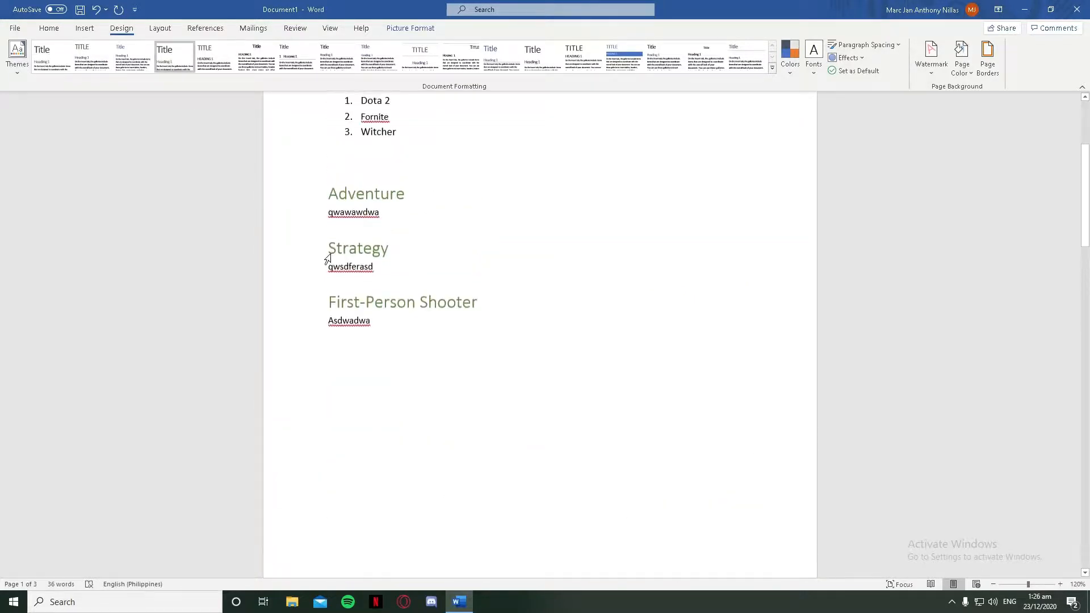
scroll(329, 258, "up", 3)
left_click(216, 57)
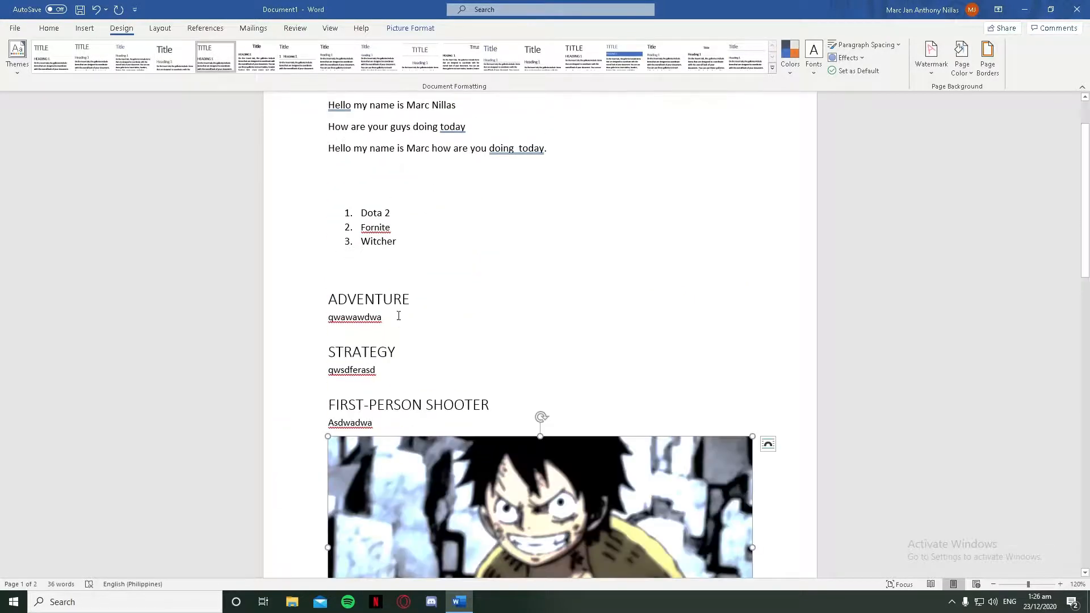
left_click(257, 57)
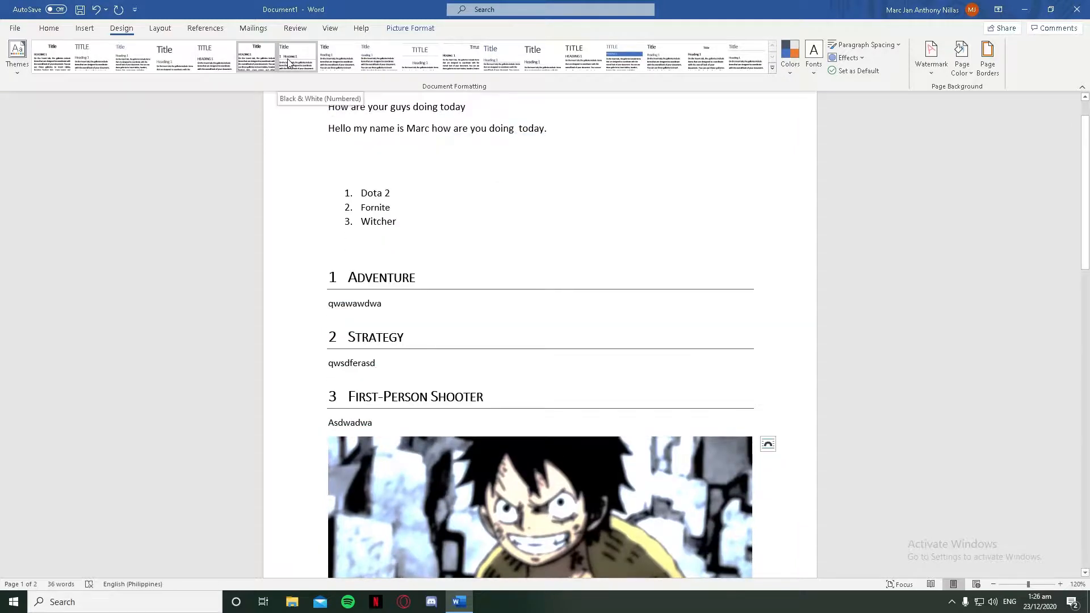
left_click(332, 66)
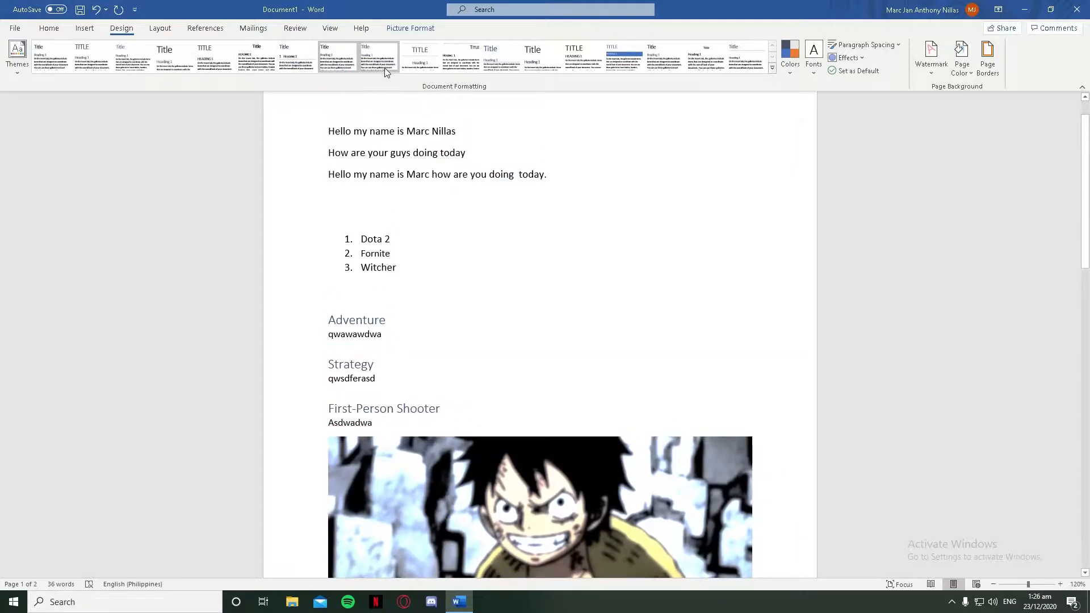
left_click(57, 69)
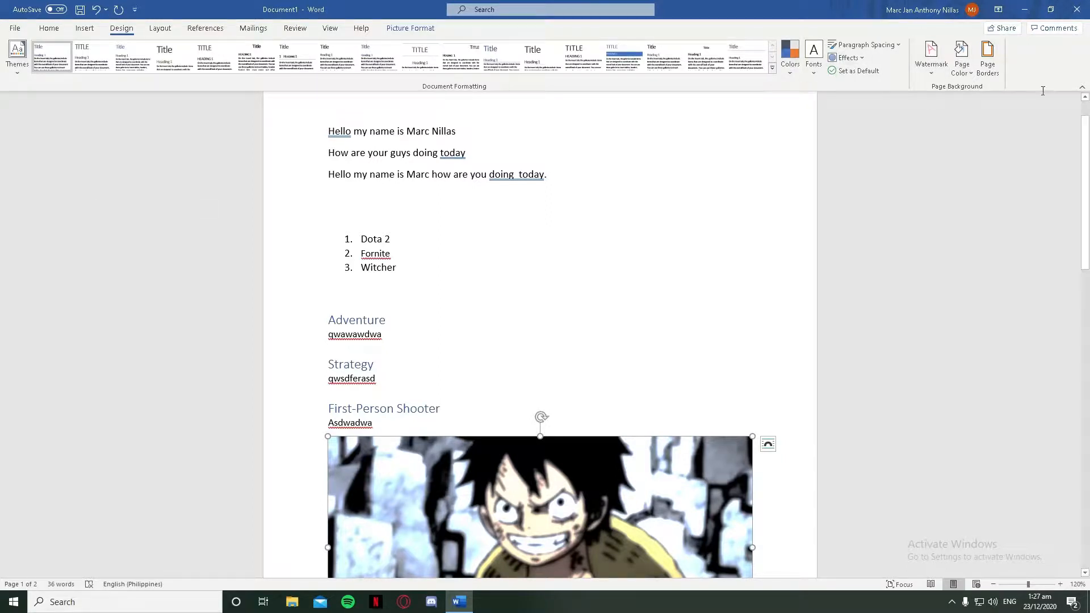
Step: Add the diagonal DRAFT 1 watermark to the document and check it on both pages
left_click(943, 62)
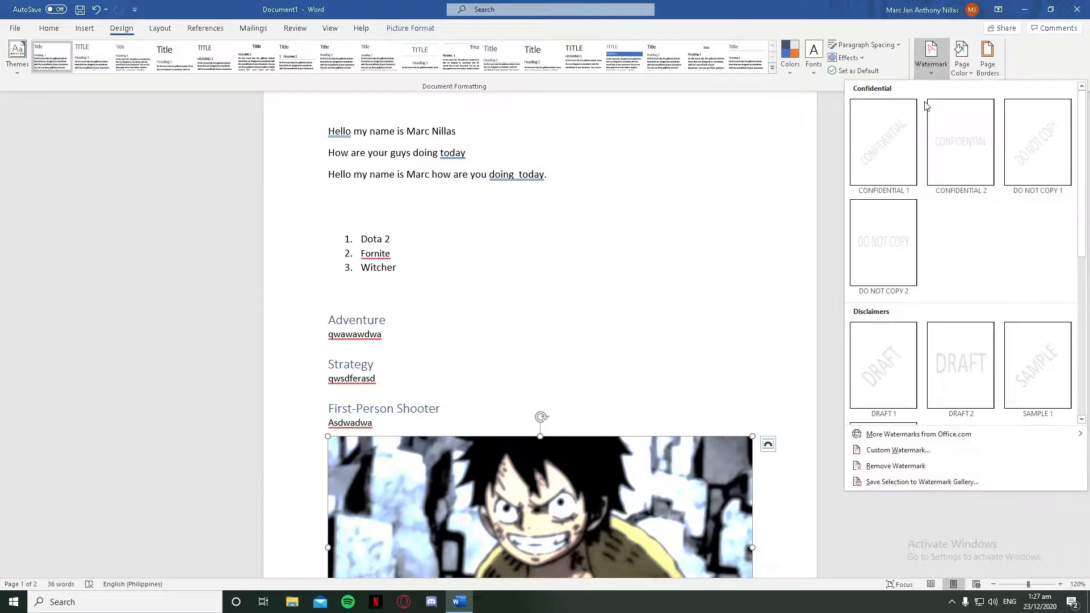
left_click(889, 364)
scroll(682, 328, "down", 15)
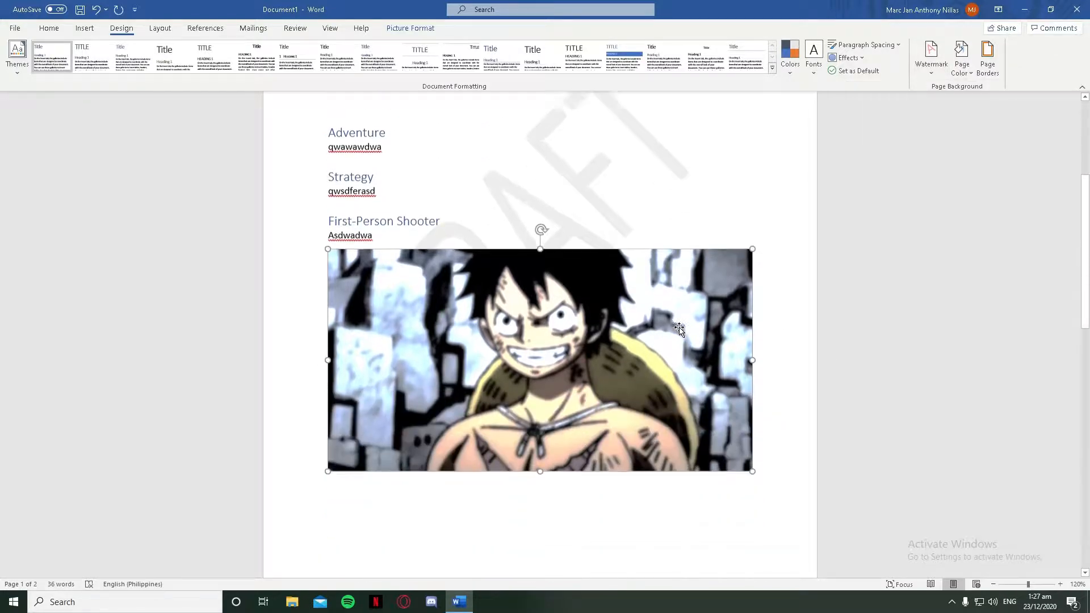
scroll(506, 275, "up", 10)
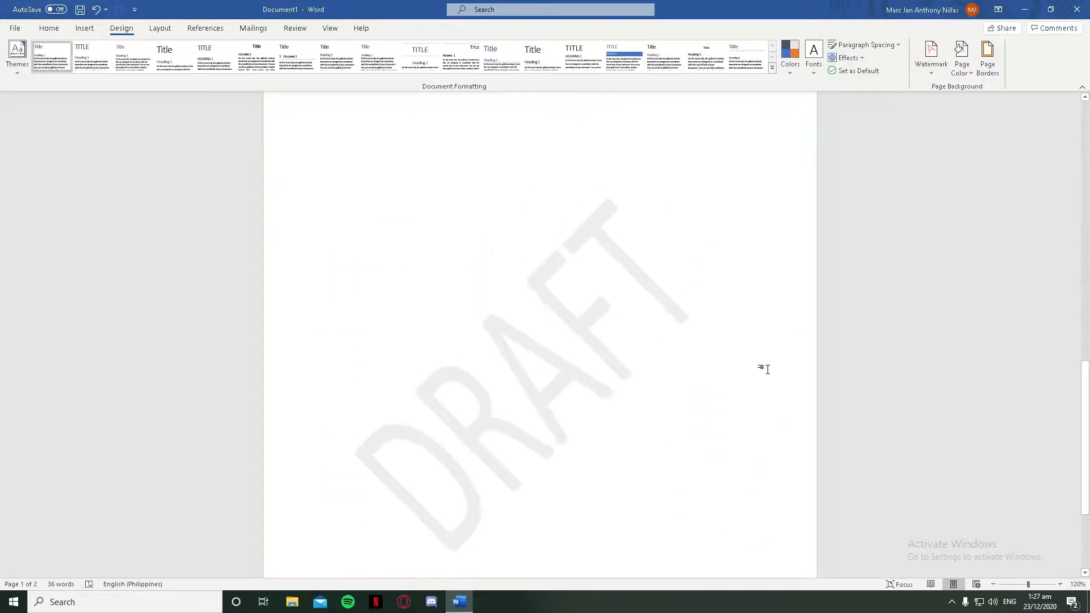
scroll(458, 497, "down", 1)
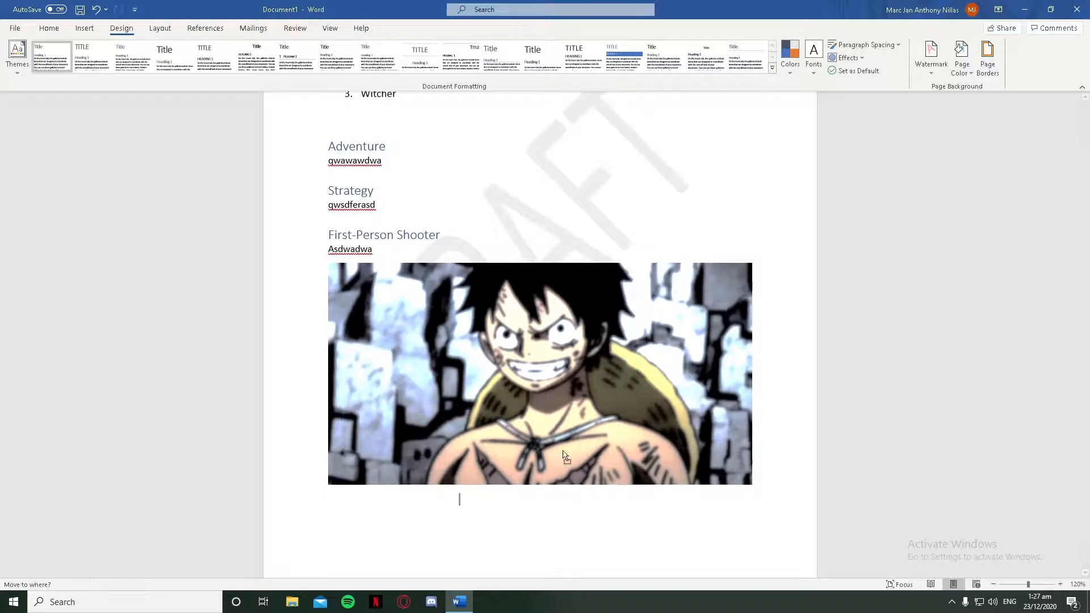
left_click(500, 369)
scroll(567, 453, "down", 10)
scroll(565, 455, "up", 3)
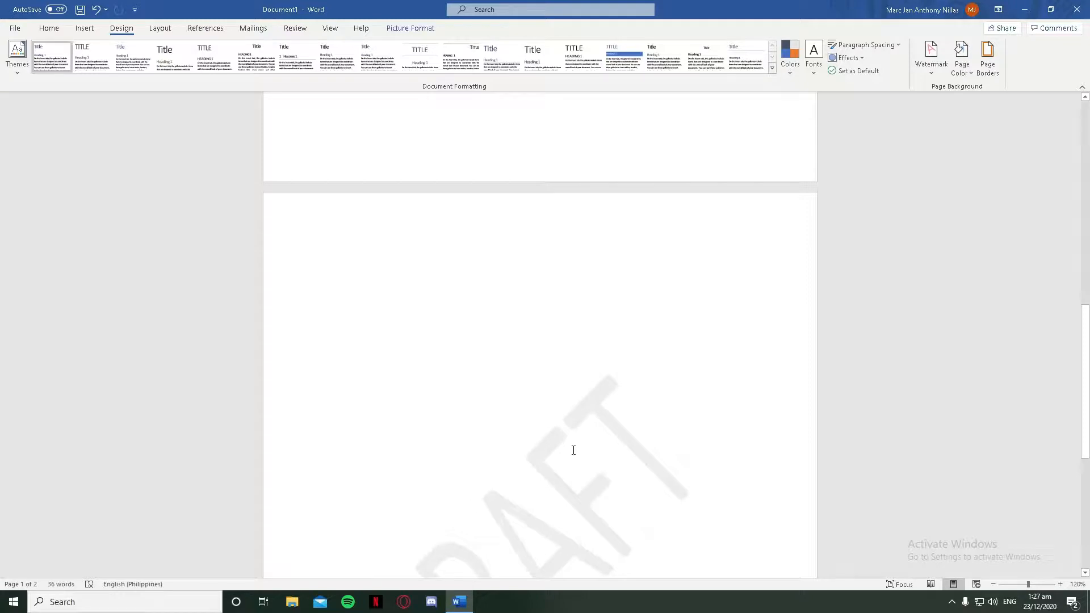
Step: Review the preset page margins and the page orientation options for the document
left_click(160, 28)
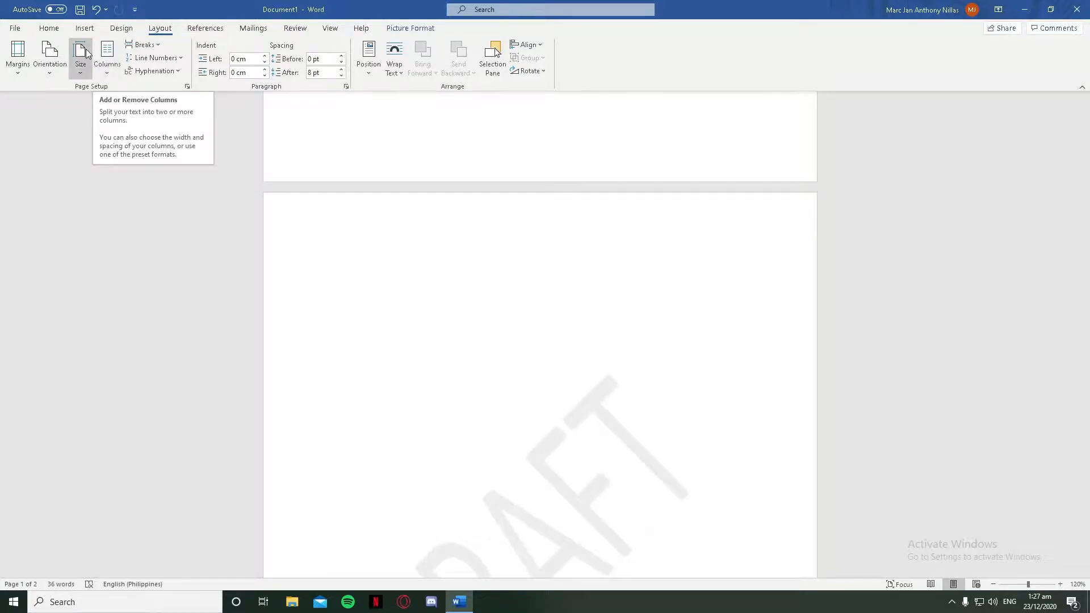
left_click(21, 72)
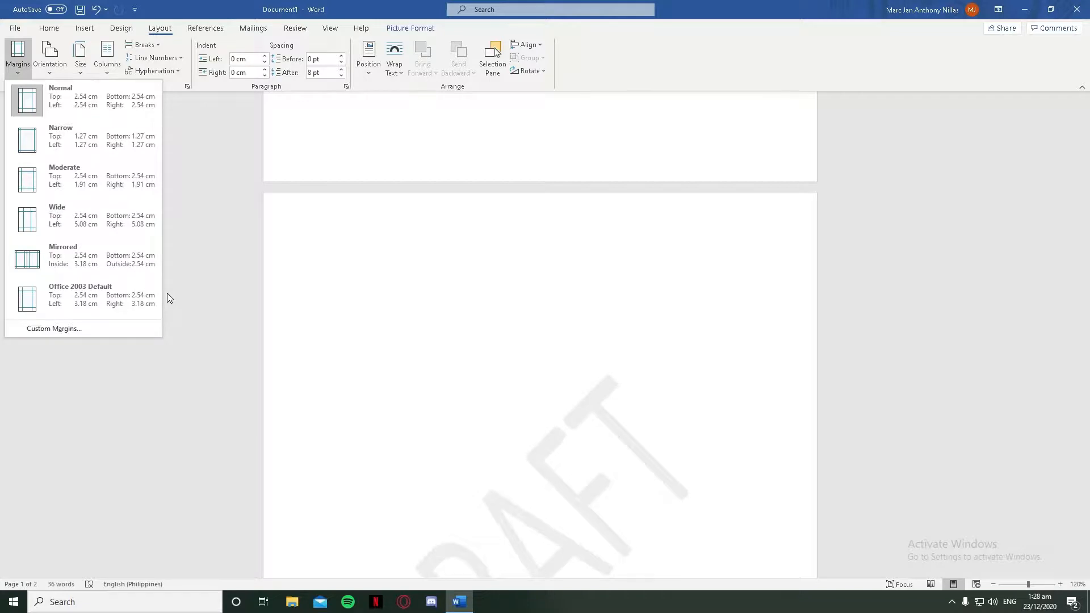
left_click(153, 420)
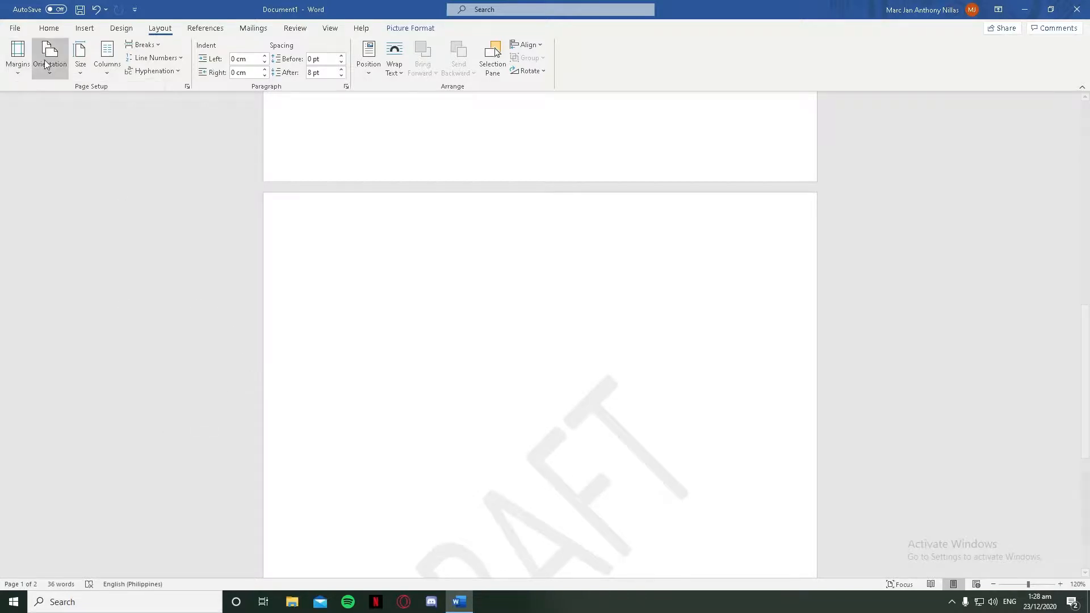
left_click(50, 58)
left_click(59, 130)
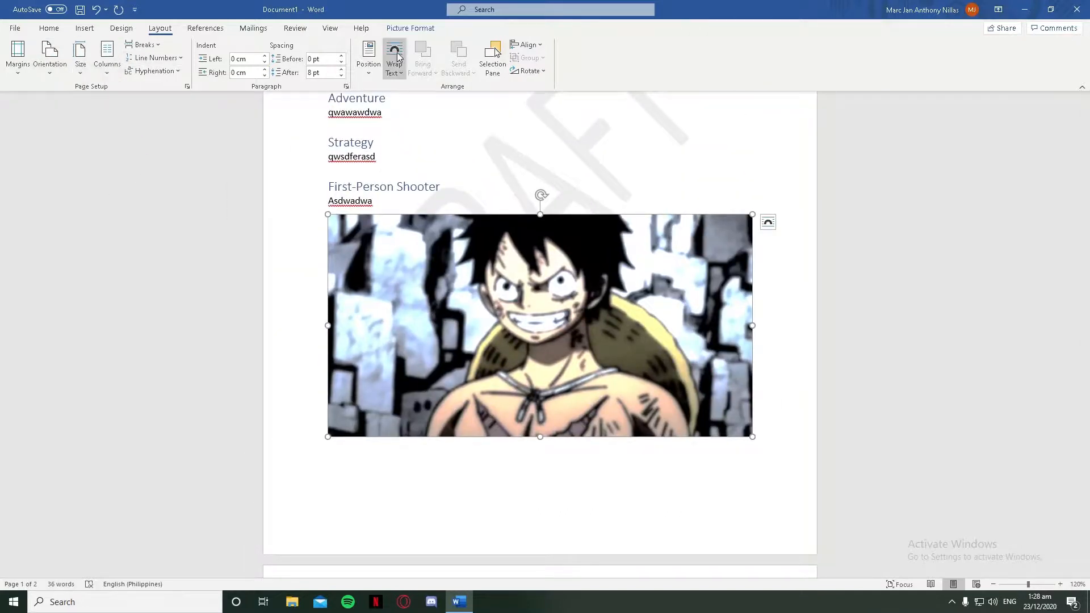
Step: Insert the Automatic Table 1 table of contents in place of the selected picture and inspect its entries
left_click(206, 28)
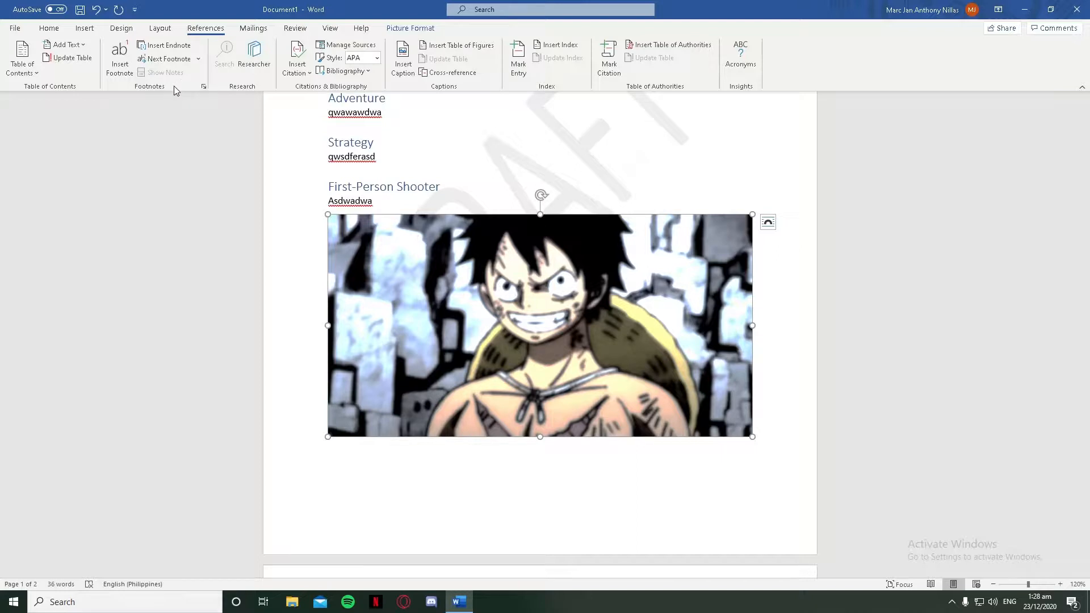
left_click(35, 67)
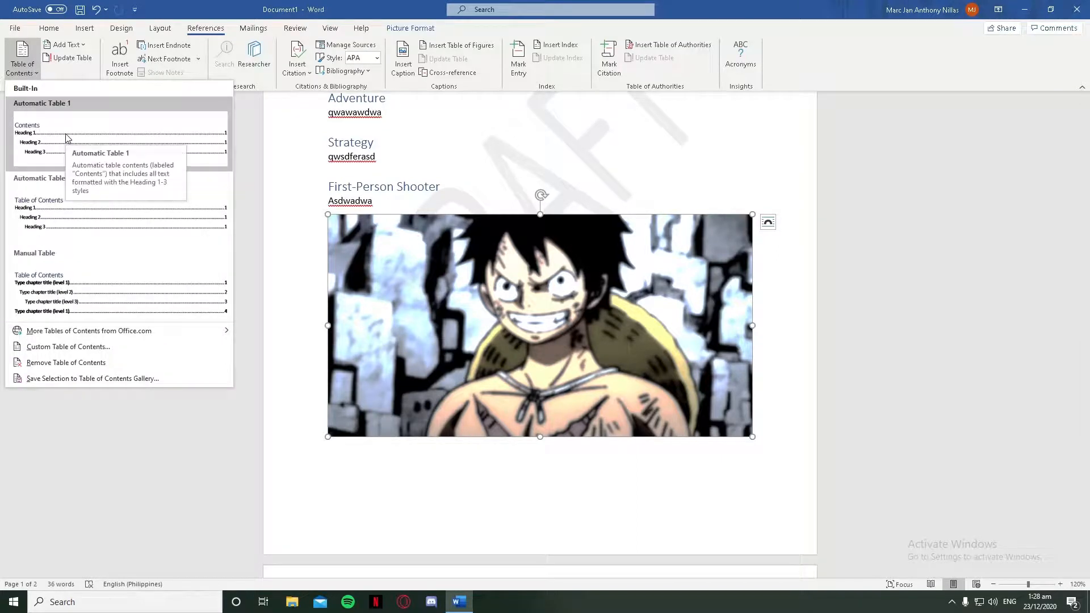
left_click(67, 137)
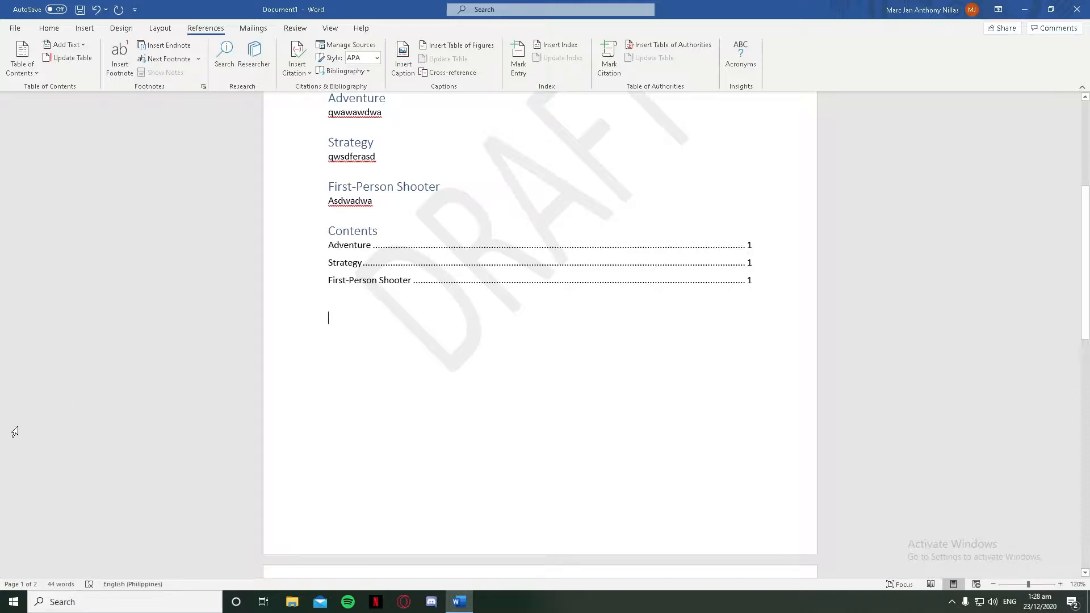
scroll(15, 432, "up", 5)
scroll(255, 442, "down", 3)
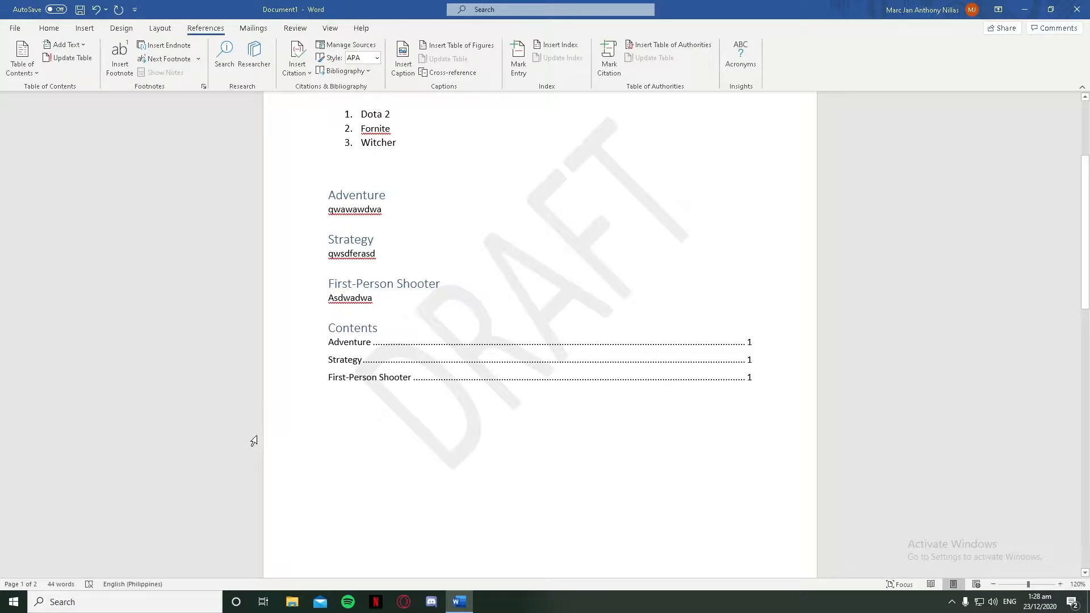
left_click(348, 359)
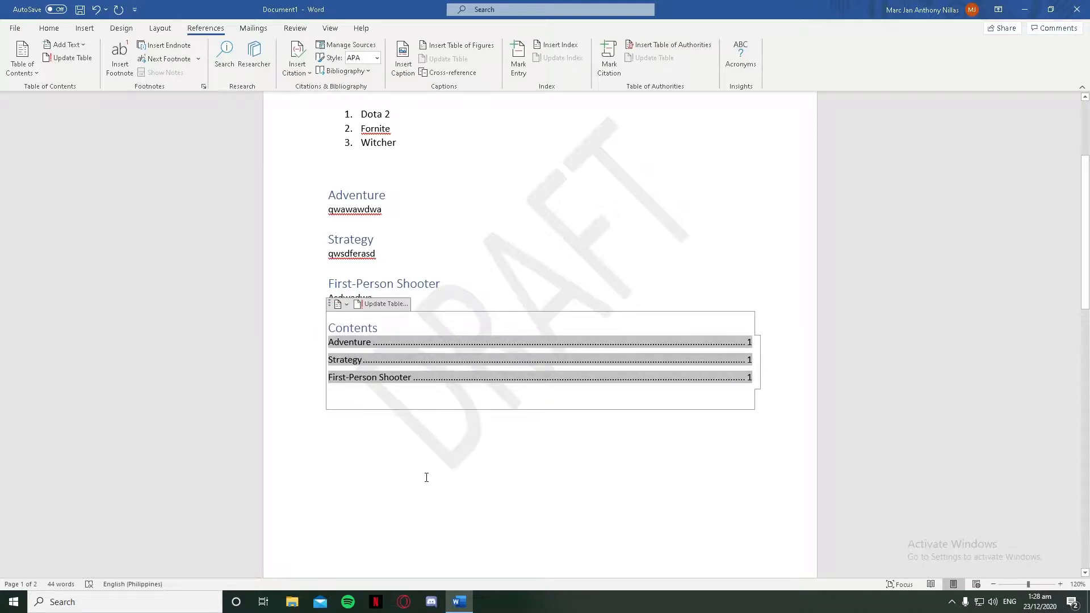
key("Down")
left_click(295, 28)
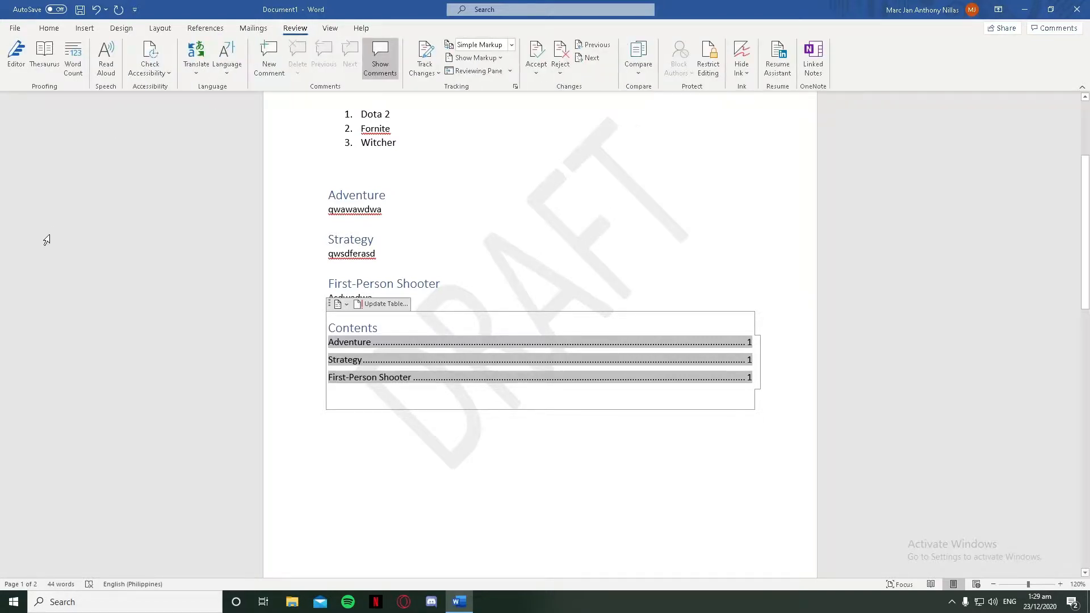
left_click(251, 29)
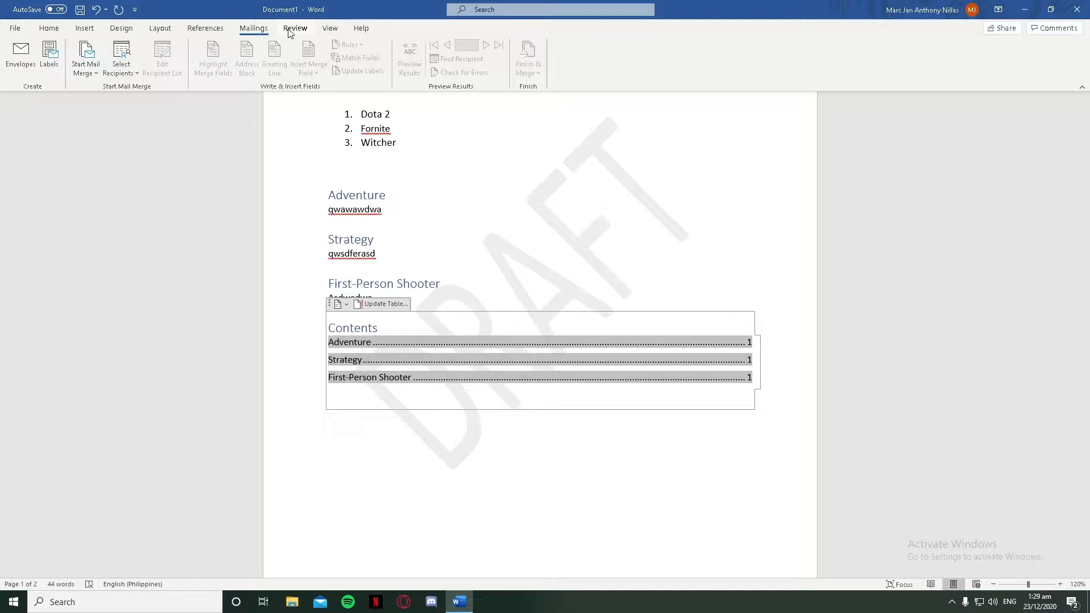
Step: Write two deliberately ungrammatical sentences on the second page: "My name are" followed by a first name, and "Me is hungry."
left_click(288, 29)
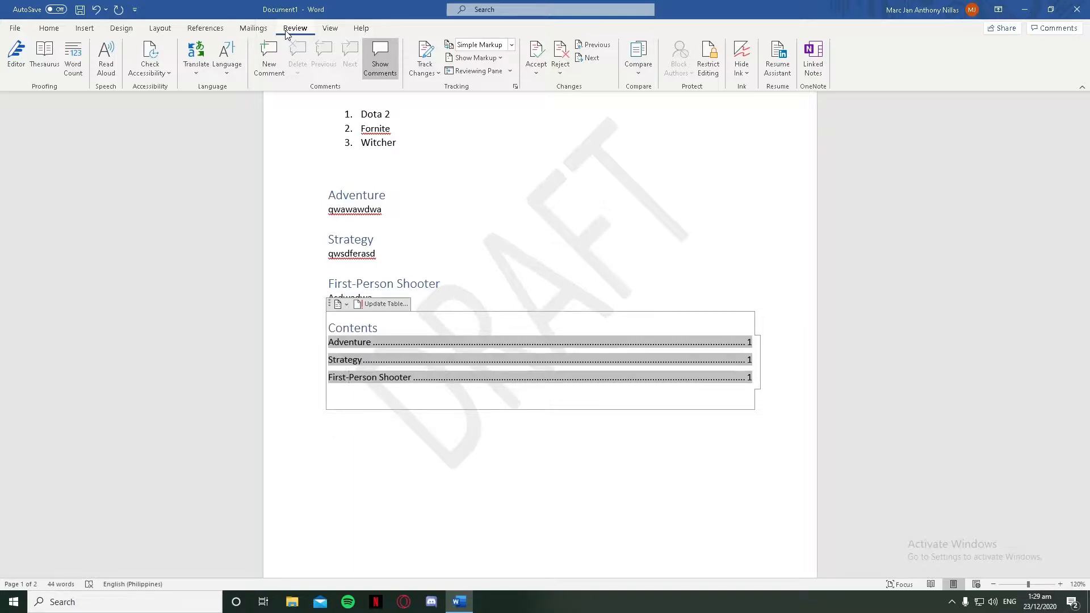
left_click(549, 516)
type("My name is")
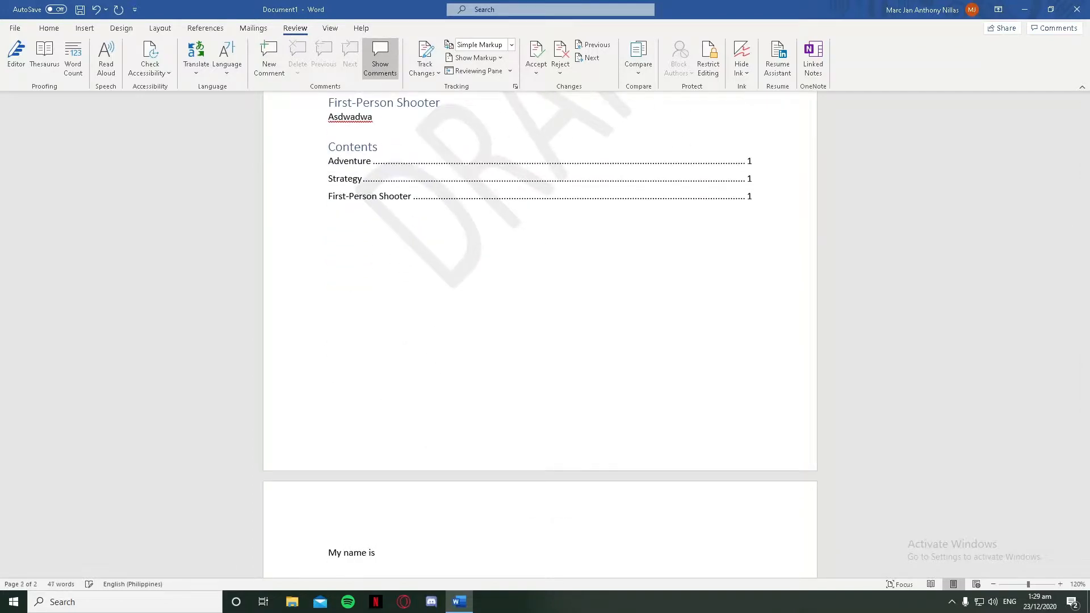
key("BackSpace")
key("BackSpace")
key("BackSpace")
type("are ")
type("Anth")
key("BackSpace")
key("BackSpace")
key("BackSpace")
key("BackSpace")
type("Marc. Me is hungry.")
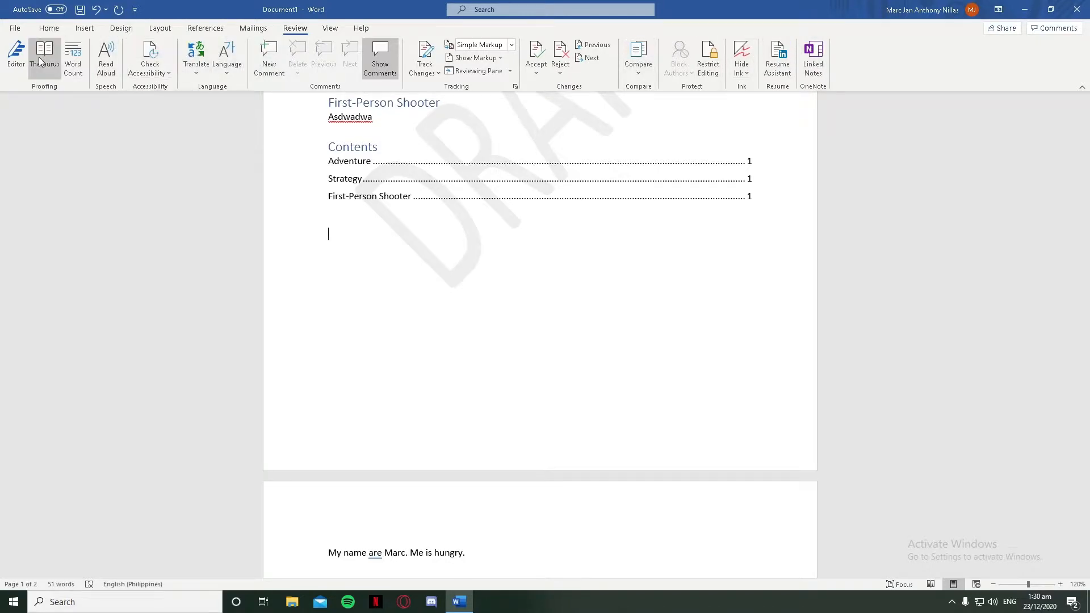
Step: Check the document with Editor and correct the misspelled second list item to "Fortnite"
left_click(17, 57)
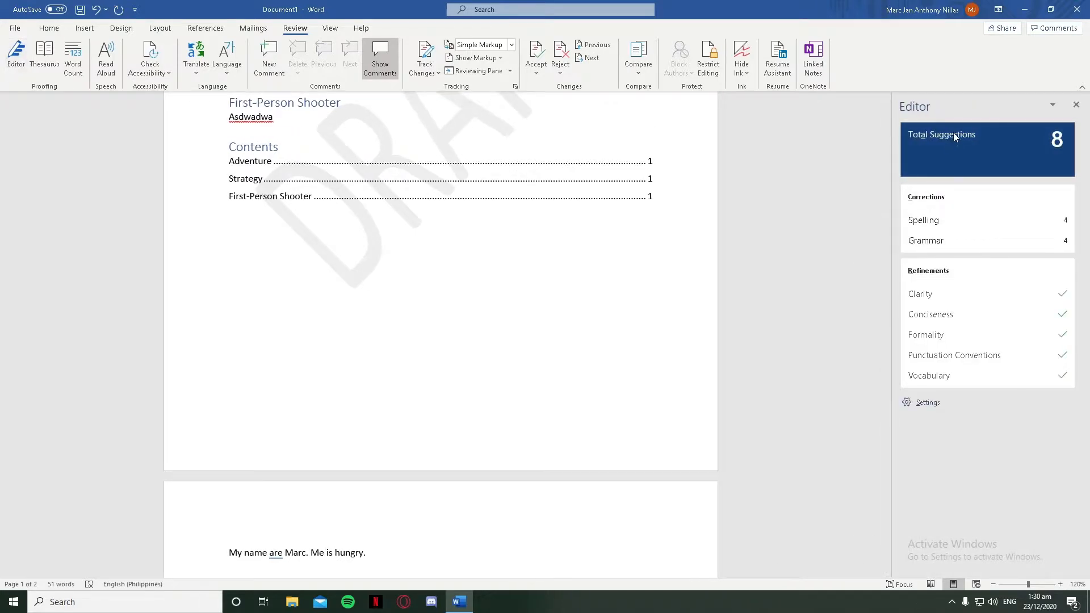
left_click(943, 220)
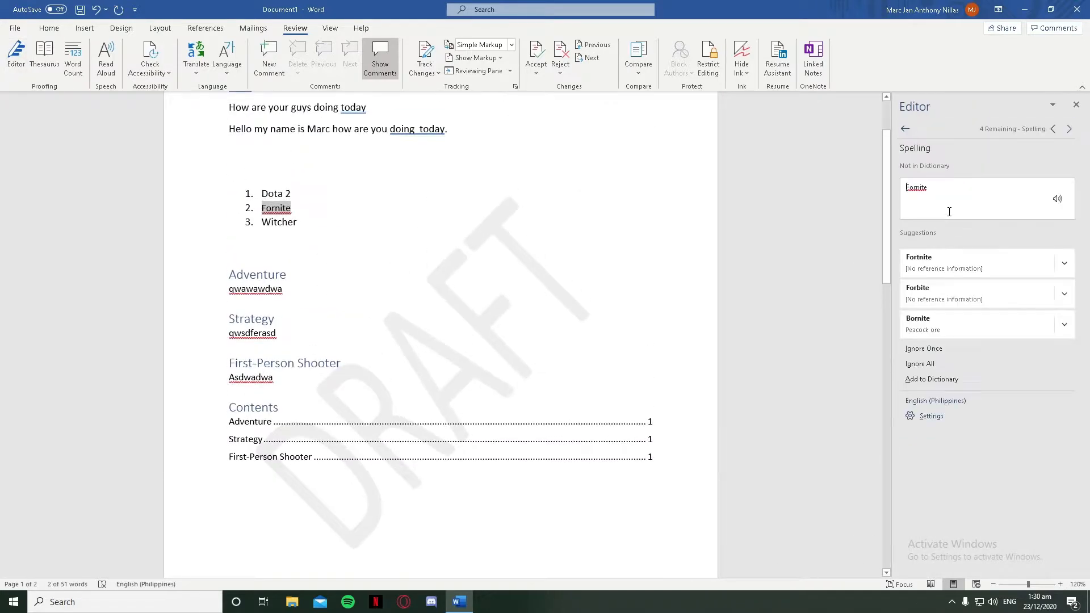
left_click_drag(930, 188, 913, 188)
left_click(970, 263)
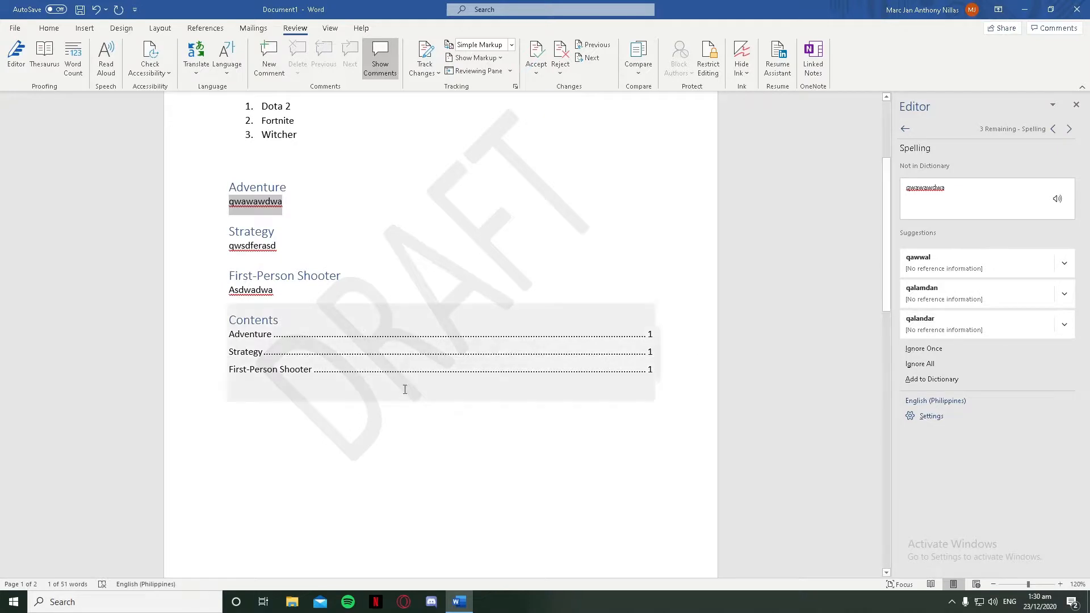
Step: Accept the grammar suggestions "is" for "are", "Hello," in both greetings, "today?" in the question, and "doing today" with a single space
left_click(906, 128)
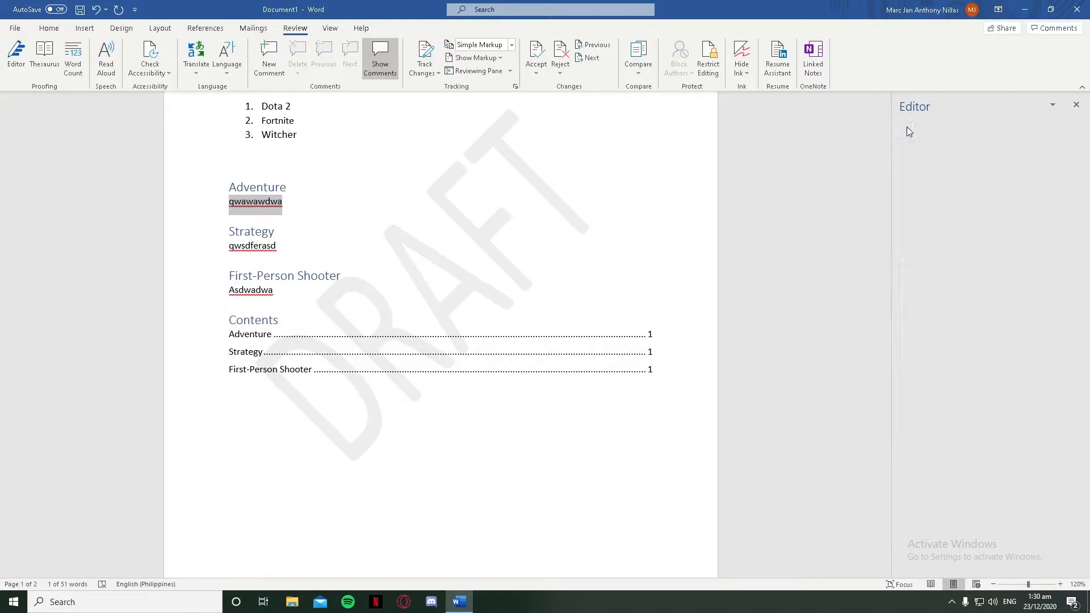
left_click(942, 248)
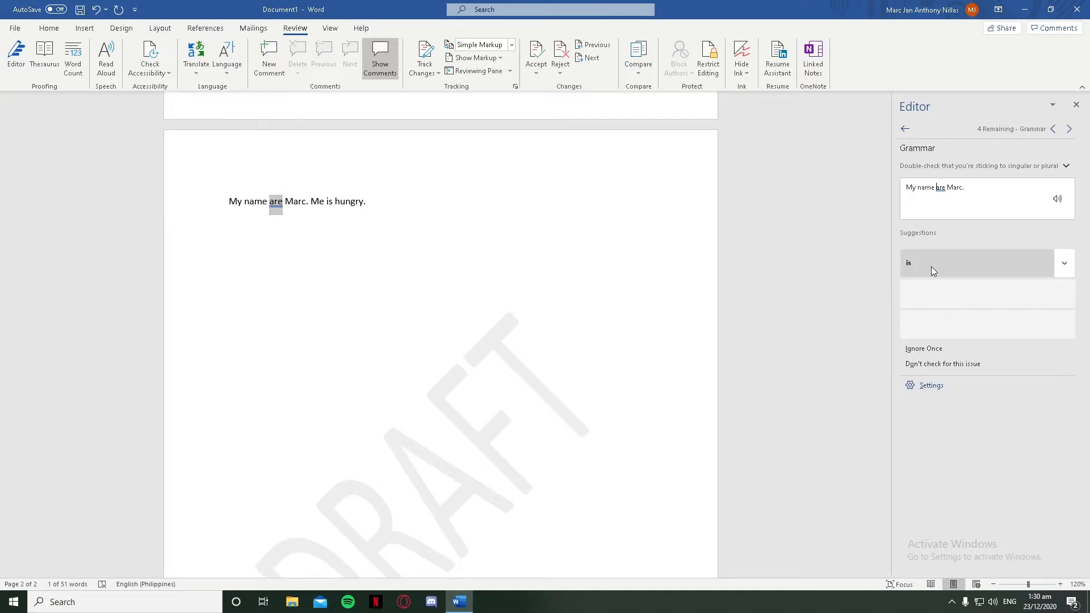
left_click(931, 267)
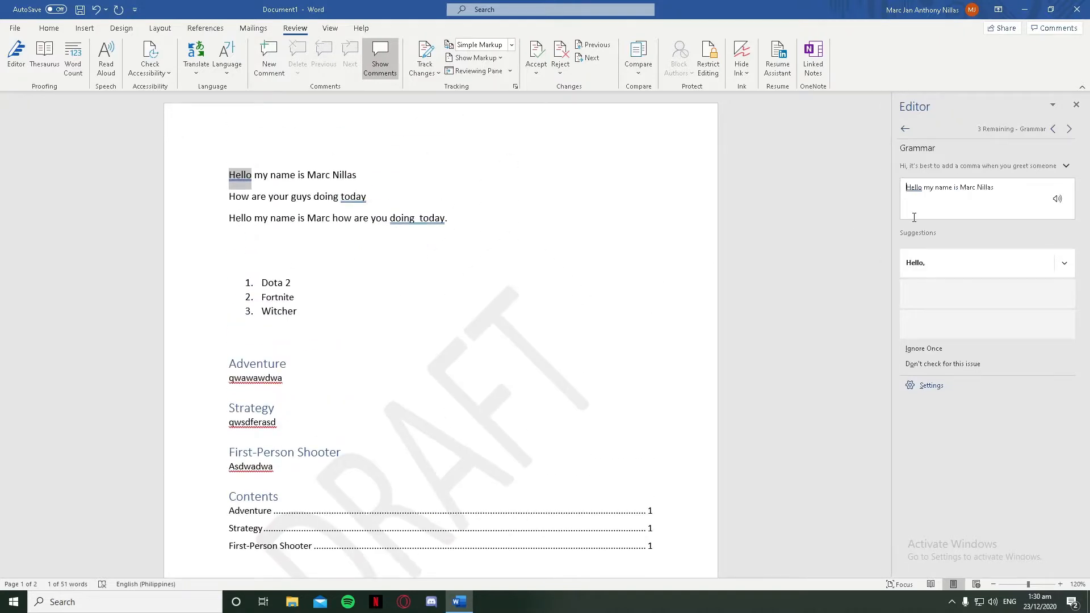
left_click(915, 266)
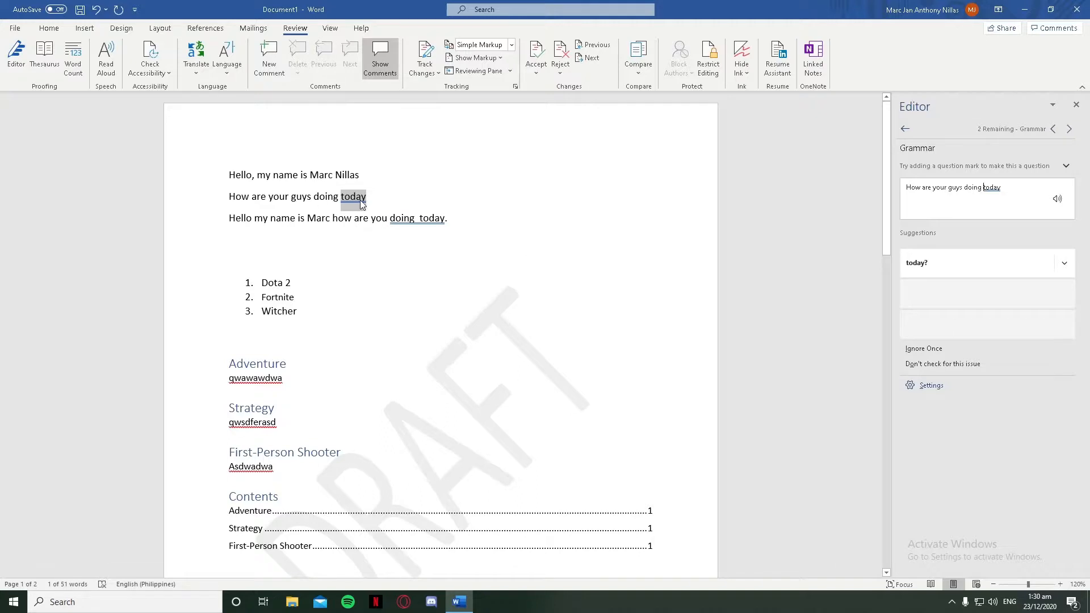
left_click(933, 267)
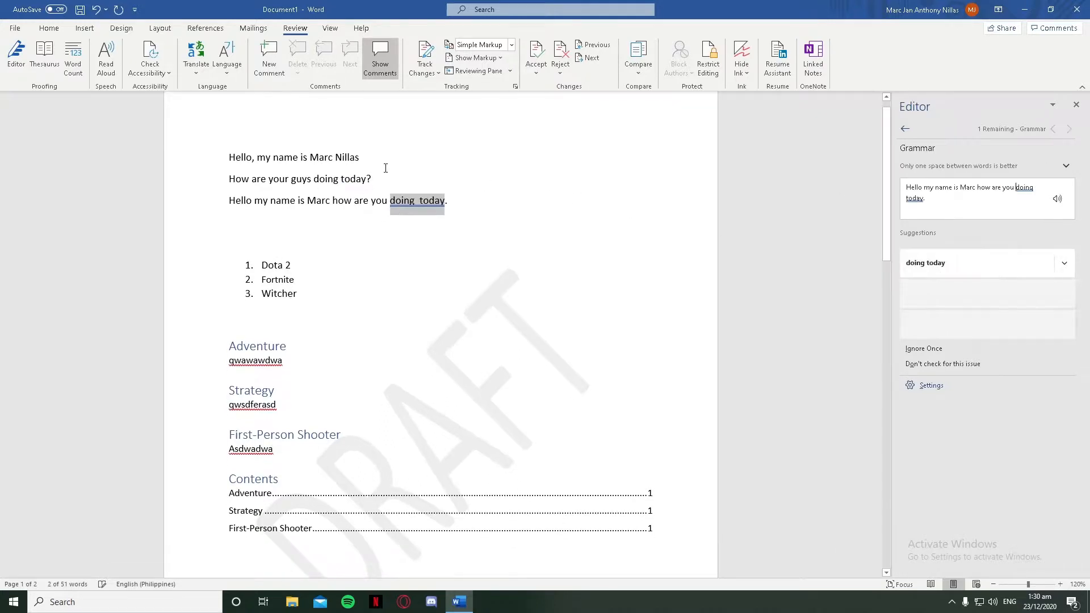
left_click(960, 260)
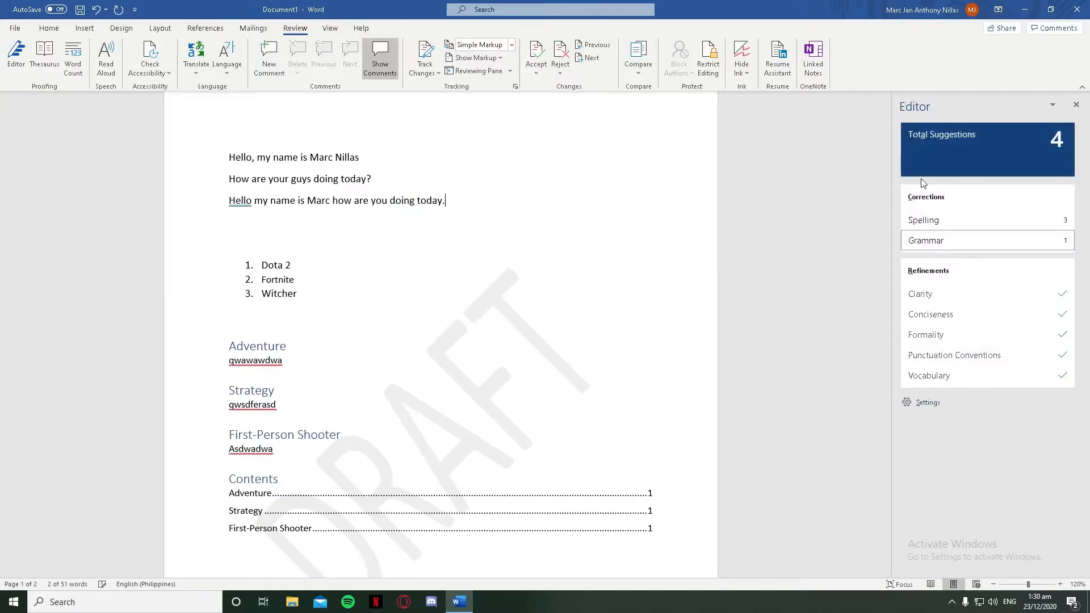
left_click(935, 245)
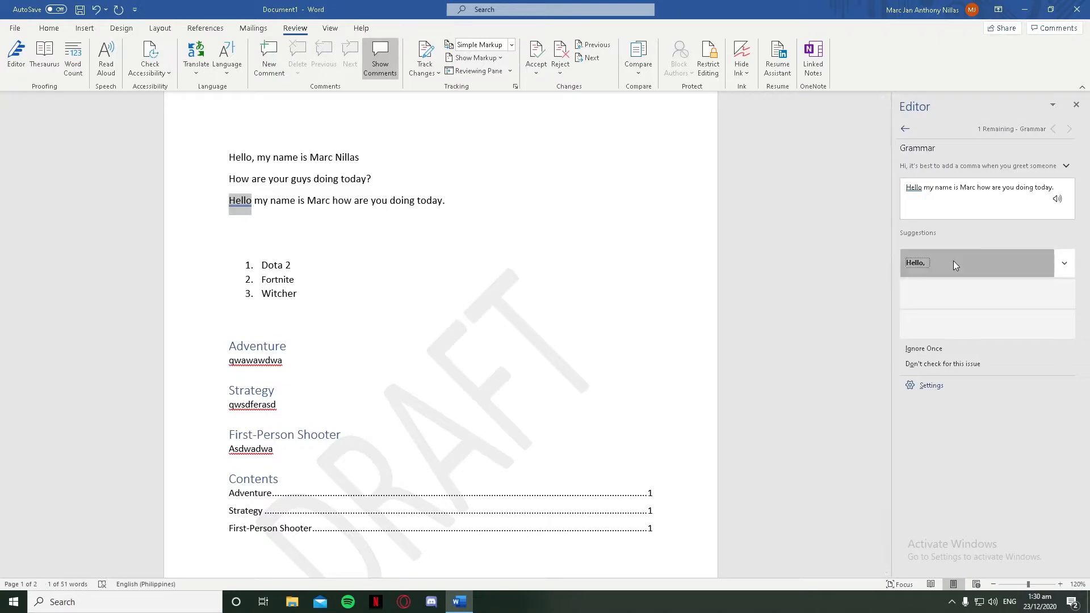
left_click(952, 260)
Step: Review the remaining spelling suggestions and the corrected sentences on the second page
left_click(925, 221)
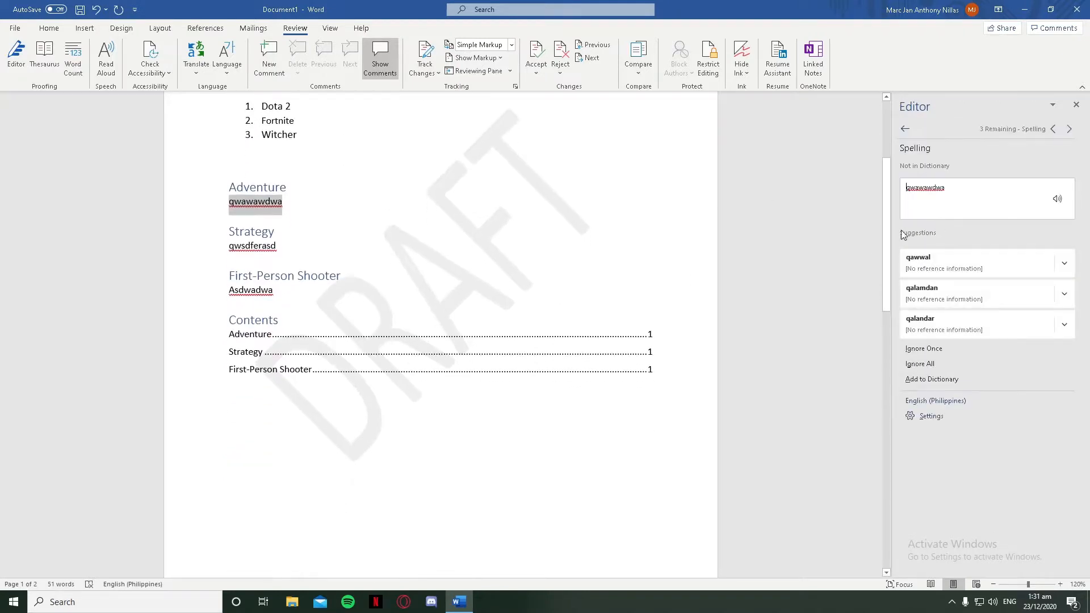
left_click(905, 130)
scroll(501, 418, "down", 10)
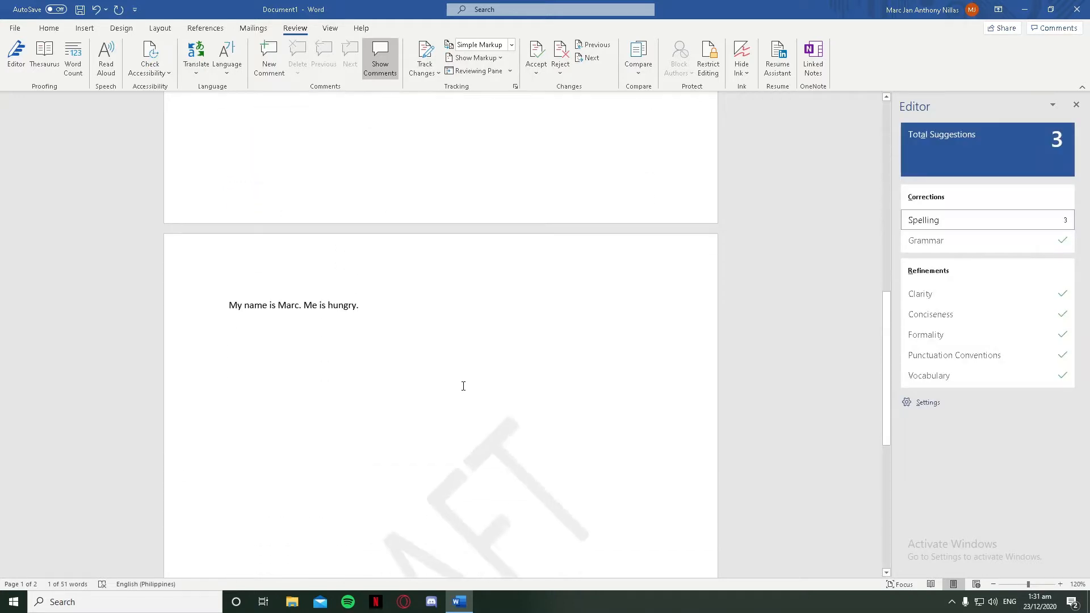
left_click_drag(232, 311, 372, 311)
left_click(377, 323)
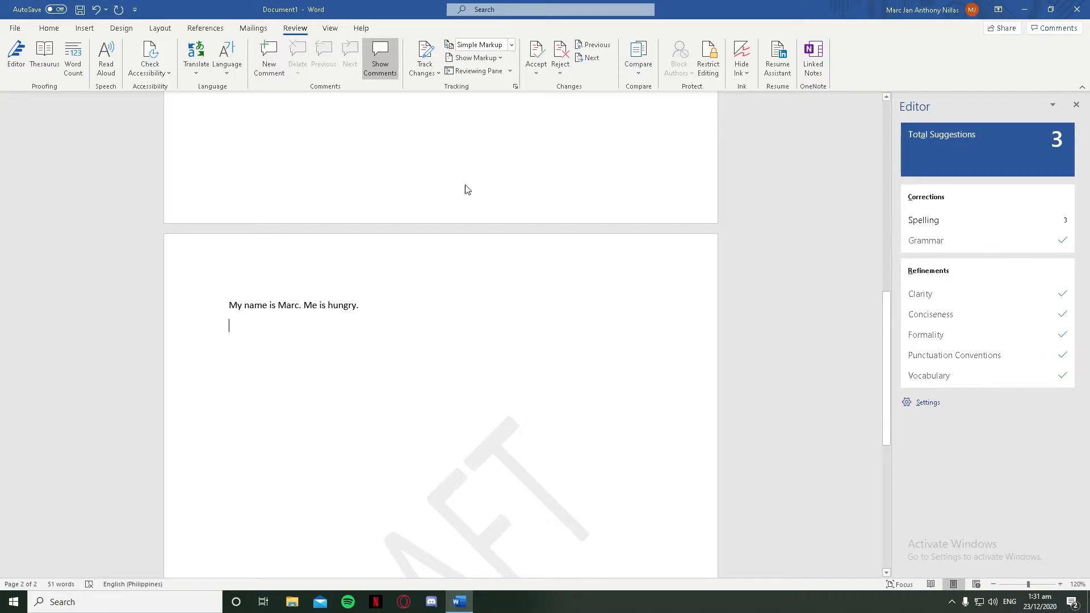
Step: Share the document by uploading it to the school OneDrive account under the name "Word Tutorial"
left_click(1000, 28)
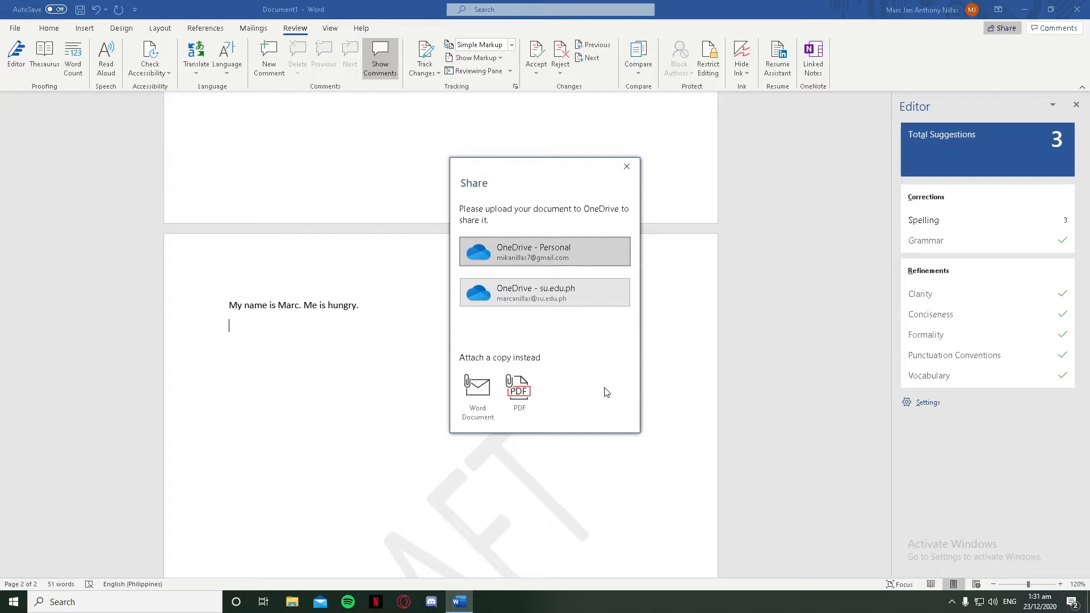
left_click(567, 295)
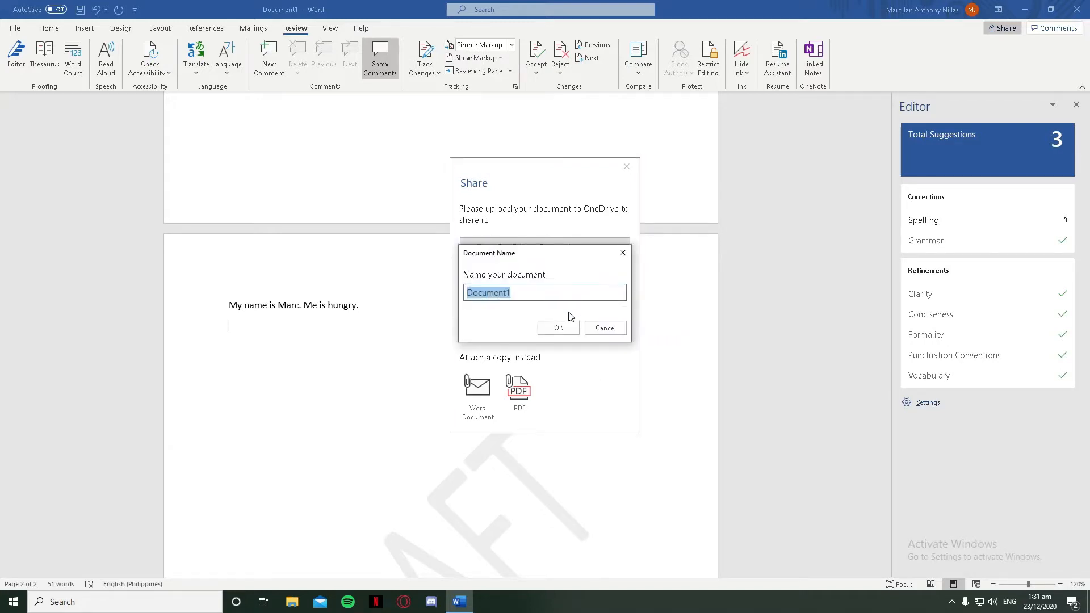
type("Word Tutorial")
left_click(562, 328)
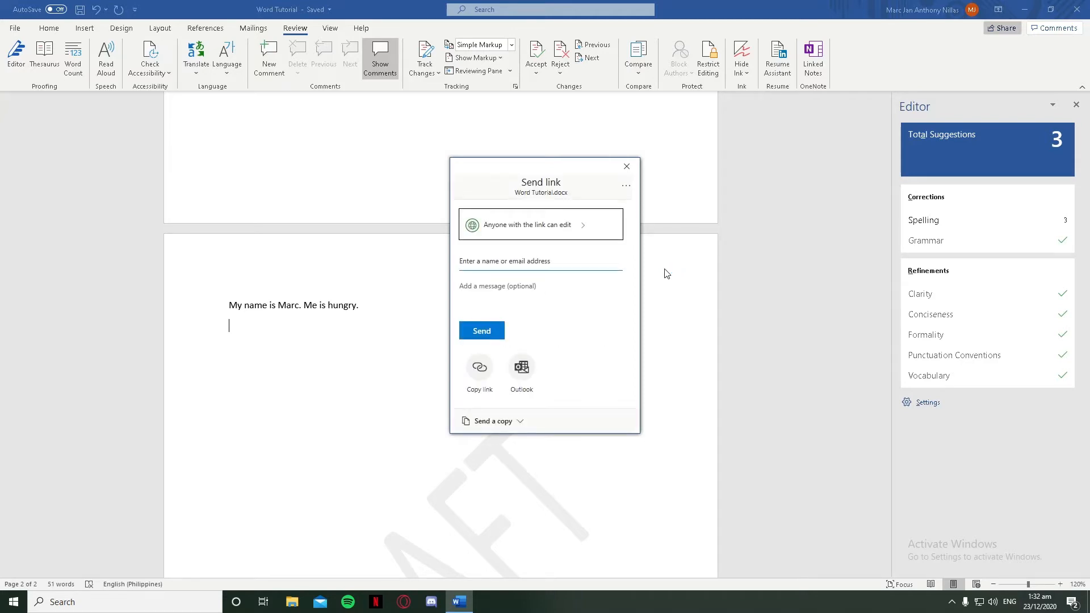
Step: Copy the sharing link that lets anyone edit the document, and close the sharing dialog and the Editor pane
left_click(555, 266)
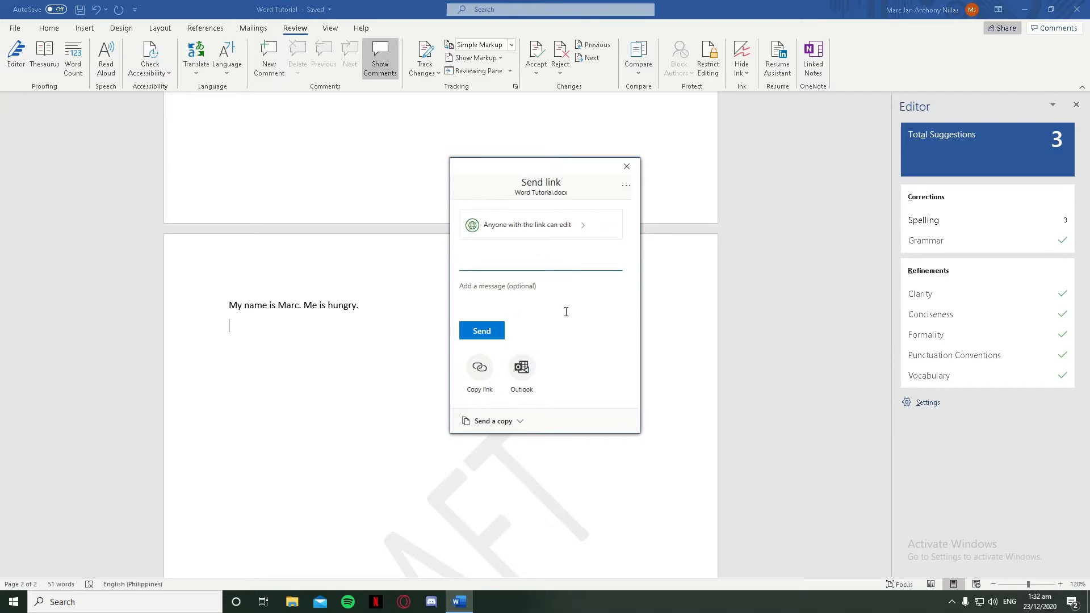
left_click(486, 369)
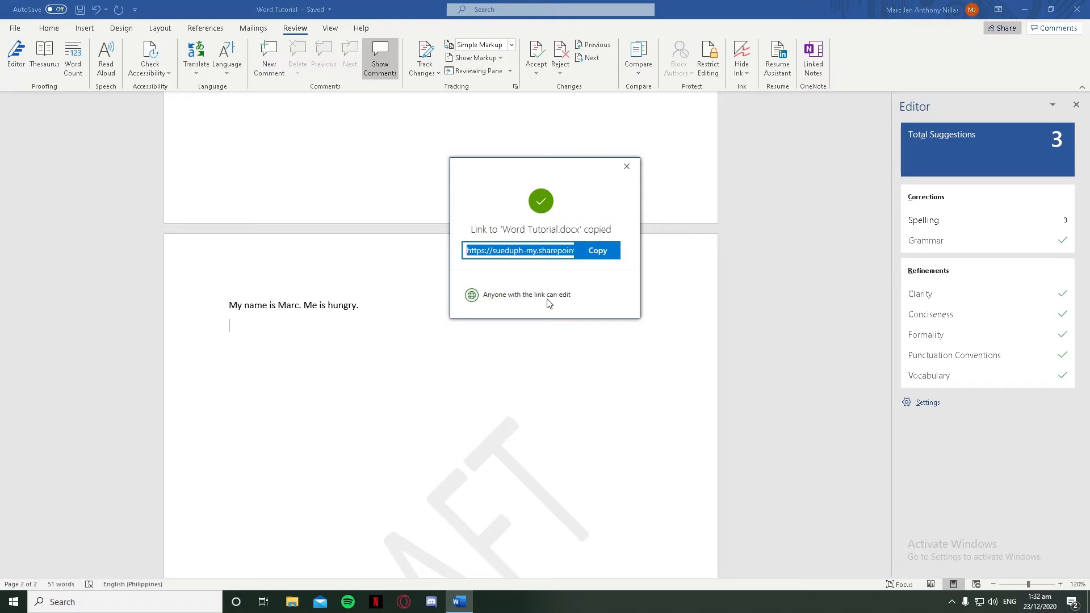
left_click(627, 166)
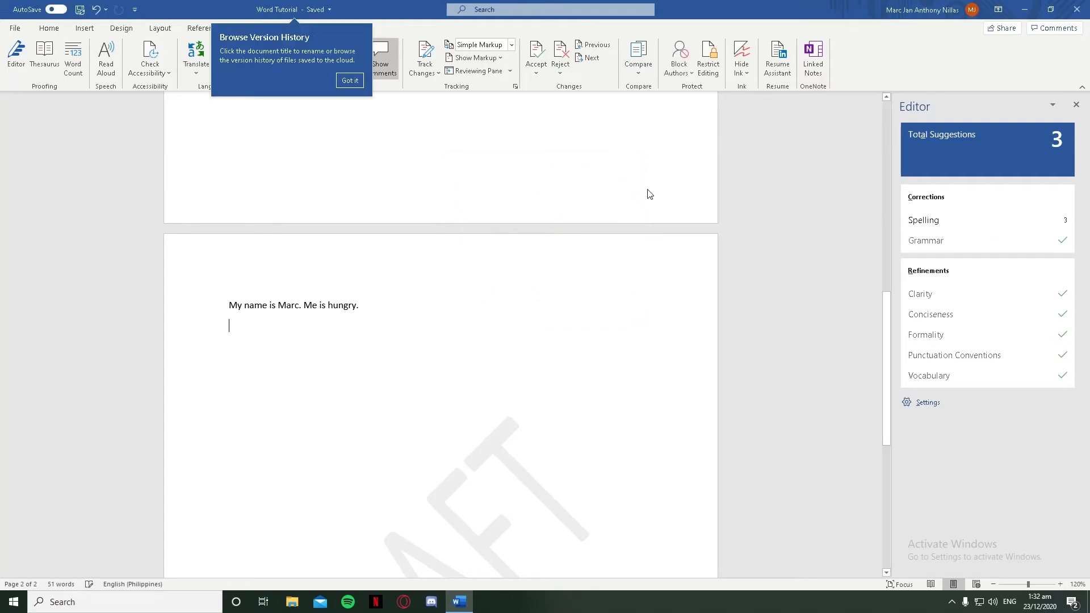
scroll(766, 225, "up", 3)
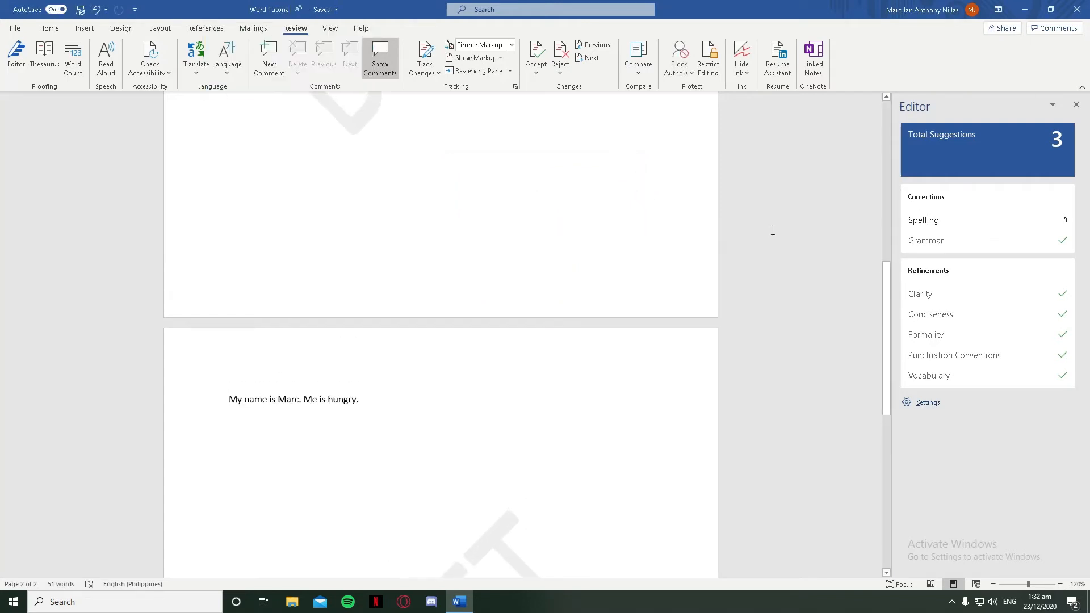
left_click(1076, 105)
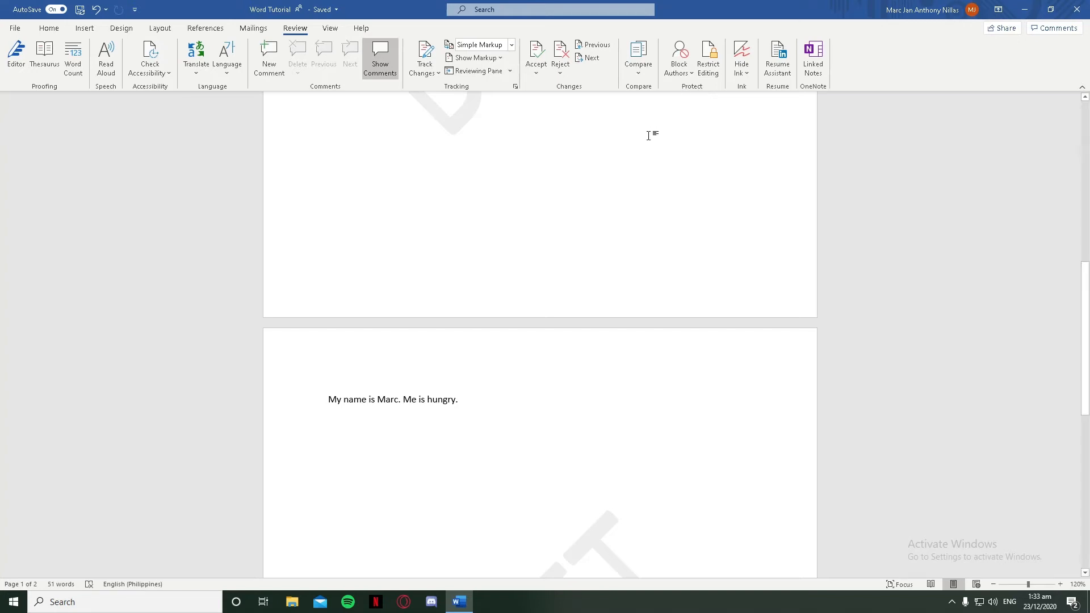
left_click(49, 28)
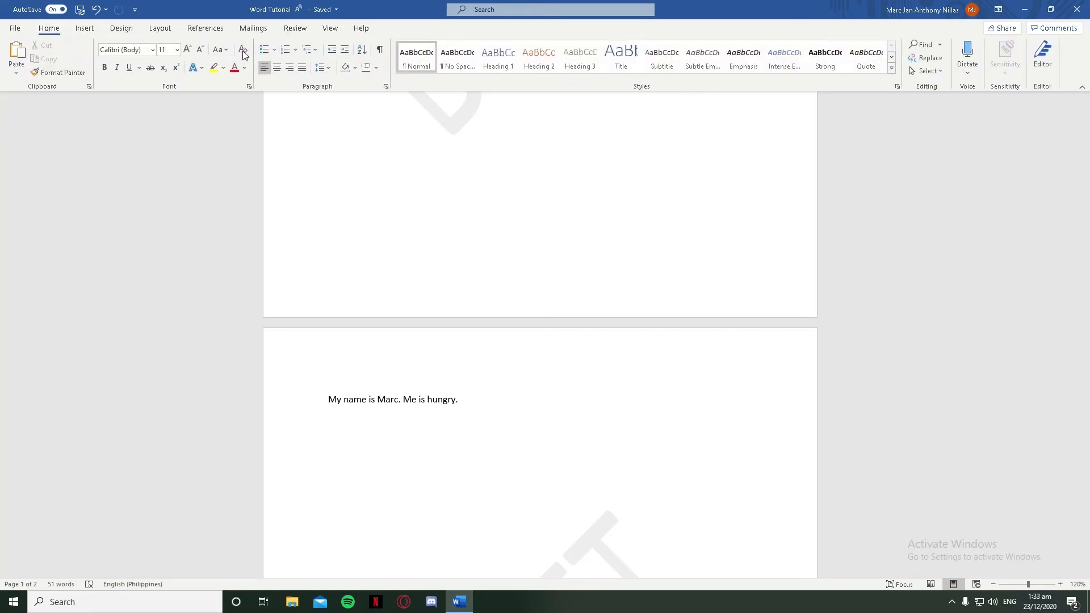
left_click(121, 29)
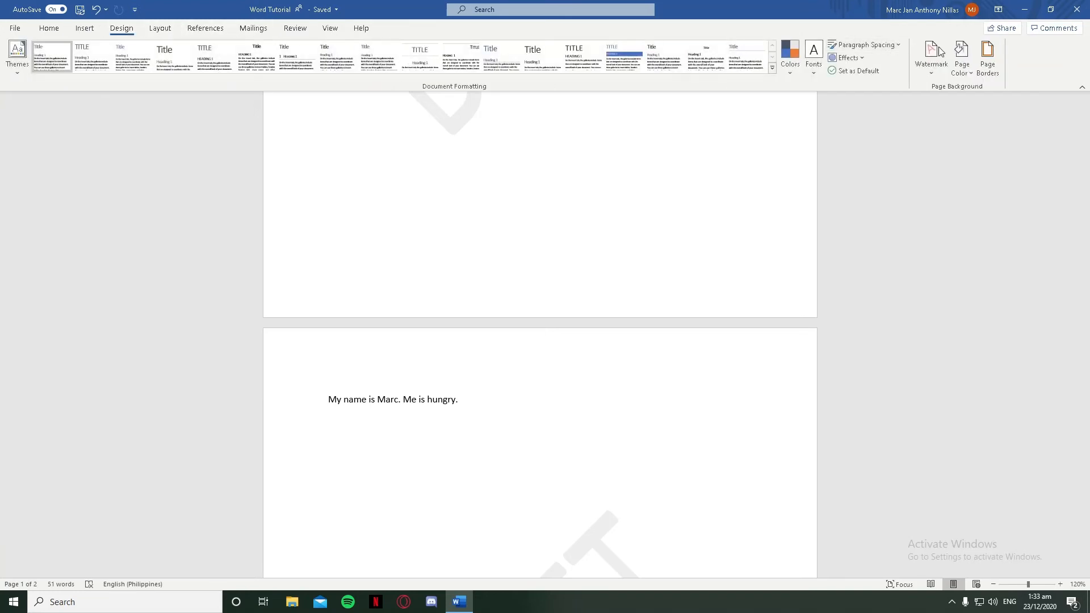
left_click(161, 30)
left_click(49, 29)
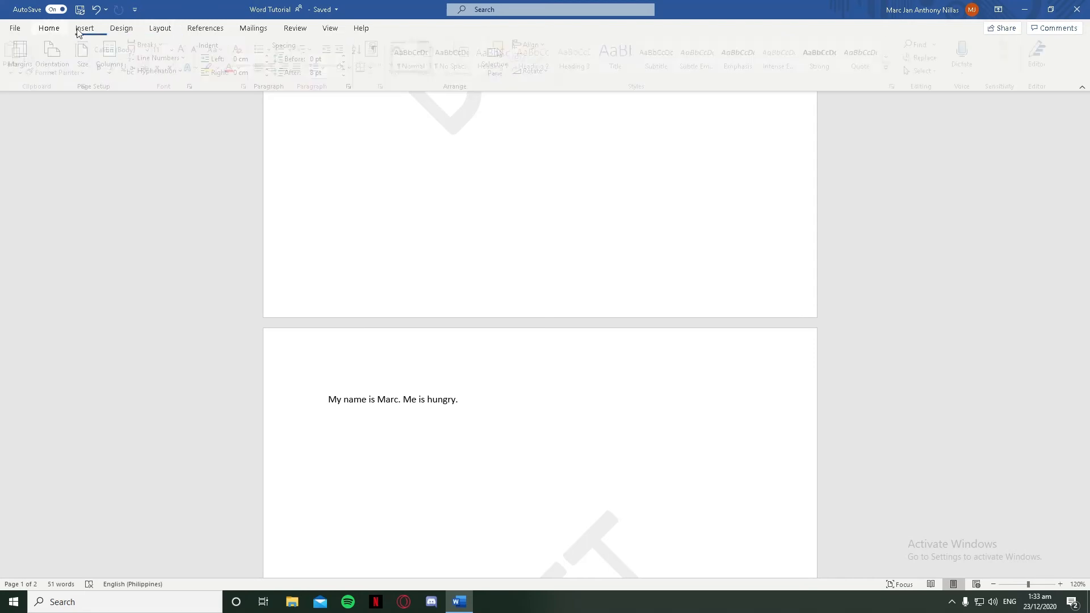
Step: Search the commands for "water", view the watermark gallery from the results, and dismiss it without choosing one
left_click(513, 11)
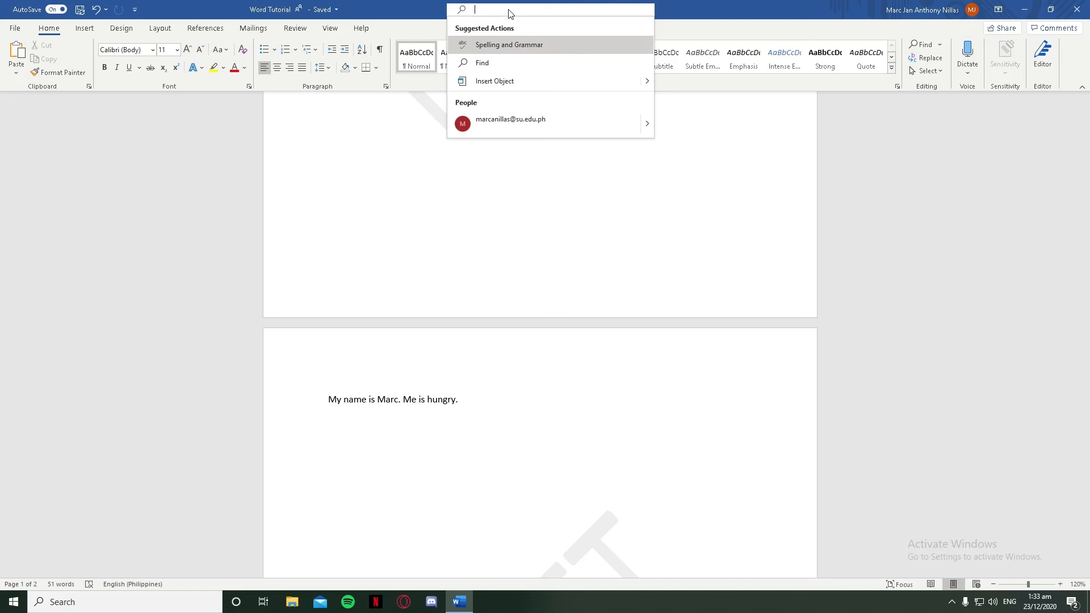
type("water")
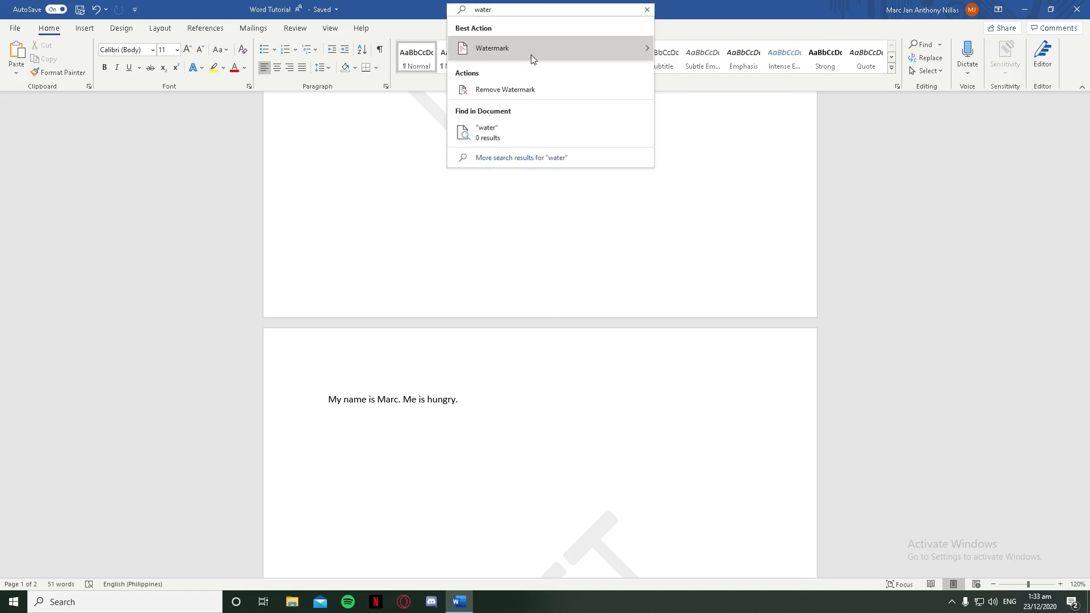
mouse_move(531, 56)
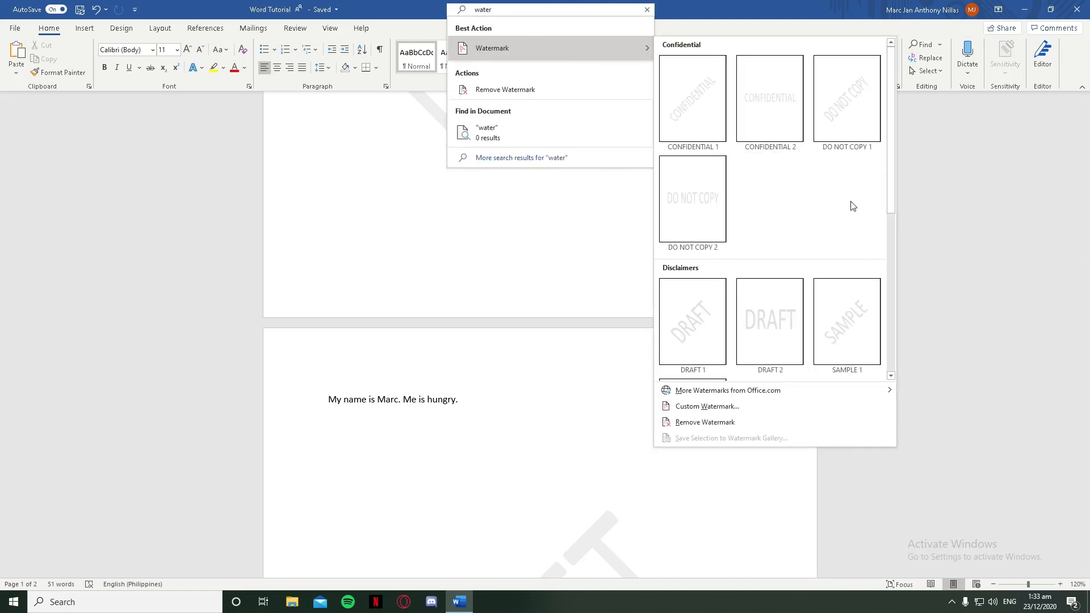
left_click(1030, 379)
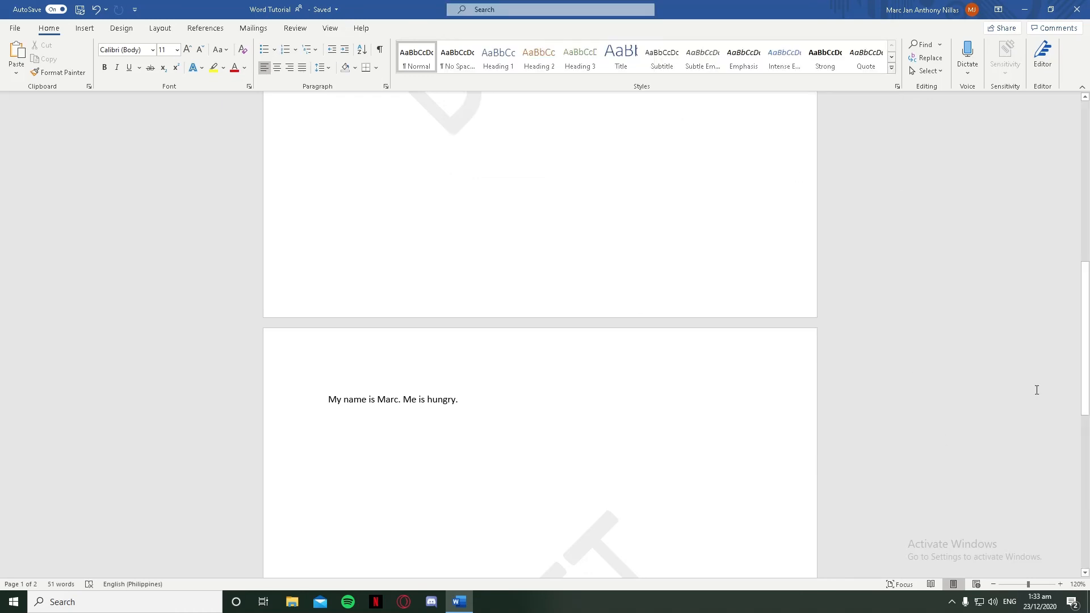